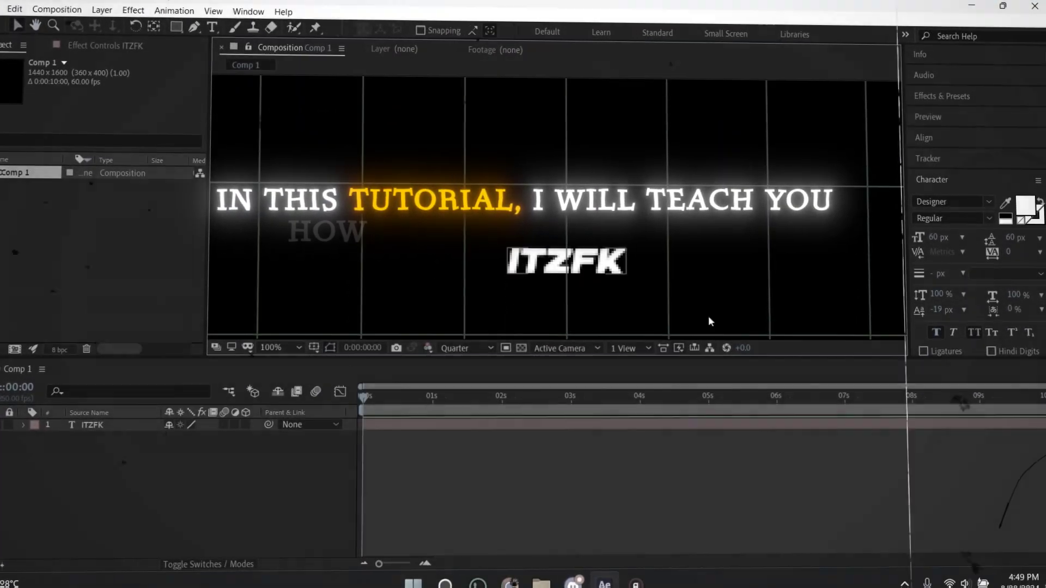
left_click(465, 402)
left_click(457, 433)
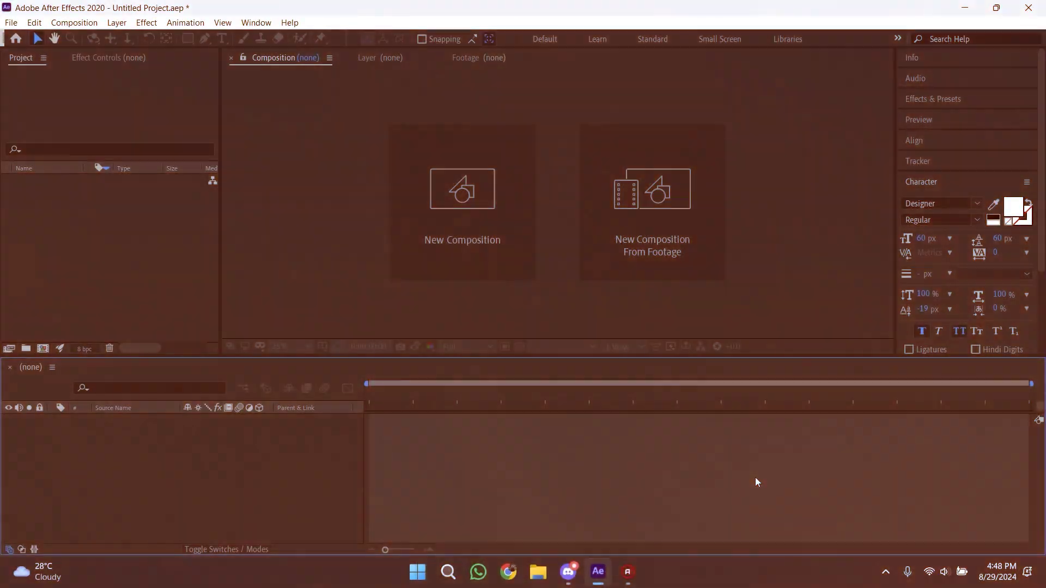
- Create a new composition with the current settings and a duration of 0:00:10:00
left_click(465, 215)
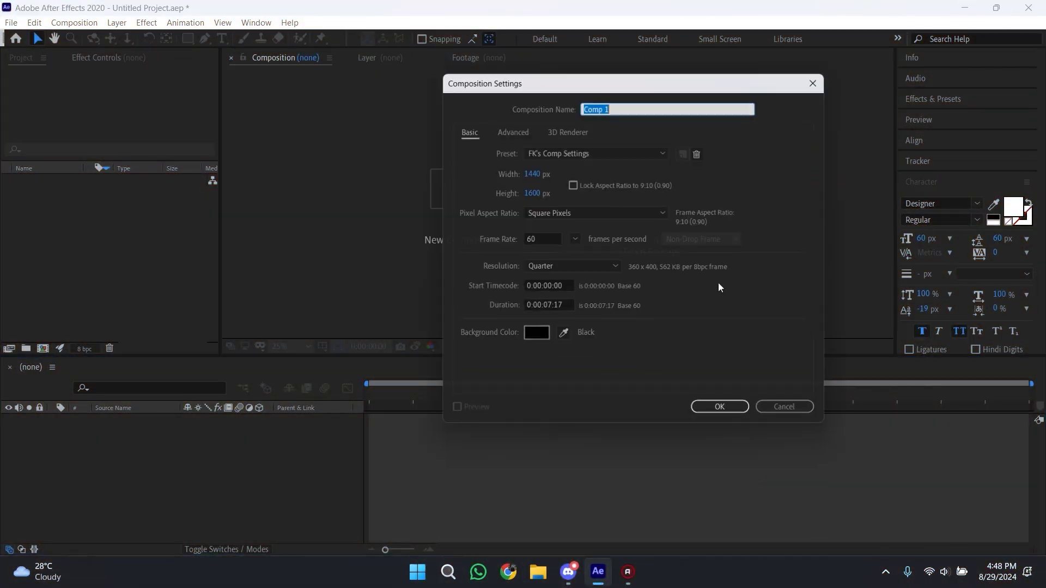
left_click(545, 308)
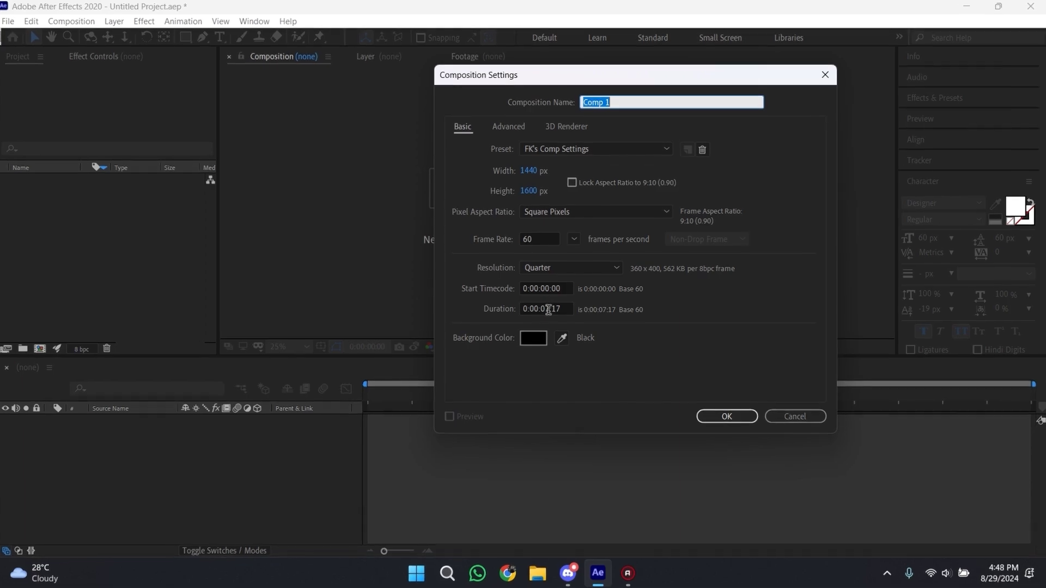
key("BackSpace")
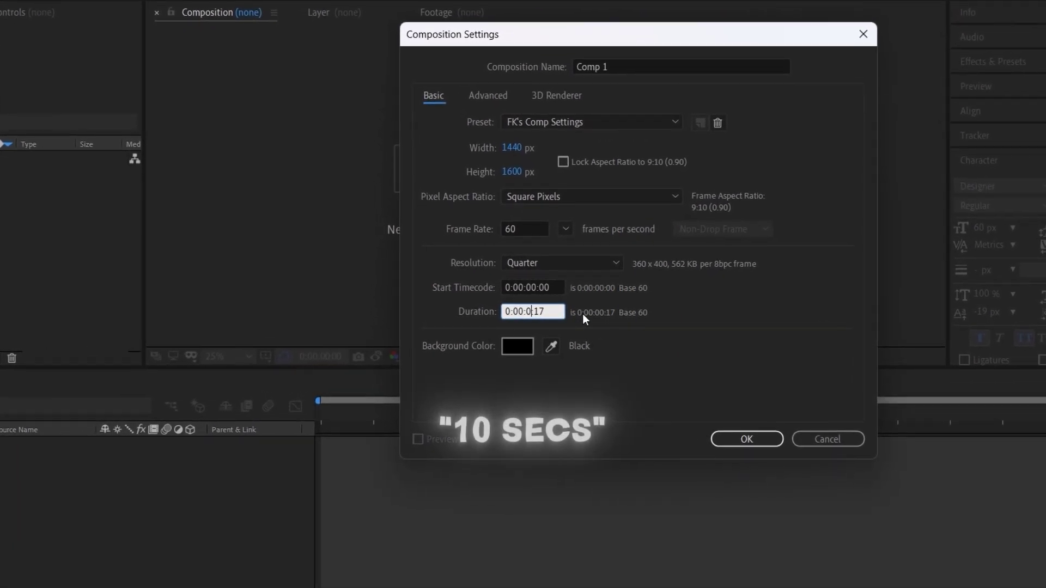
key("BackSpace")
type("10")
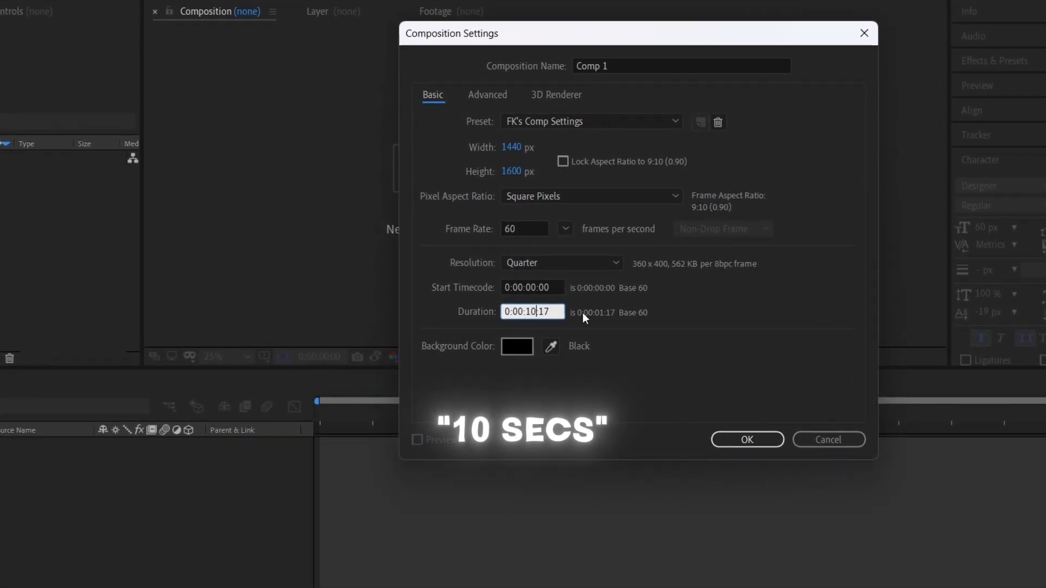
left_click(554, 311)
key("BackSpace")
key("BackSpace")
type("00")
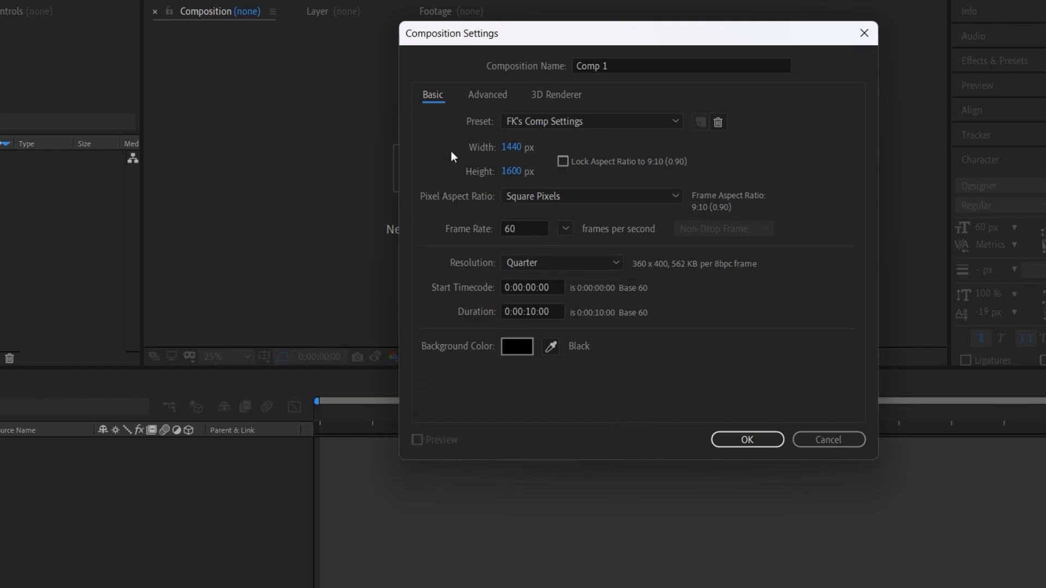
left_click(764, 436)
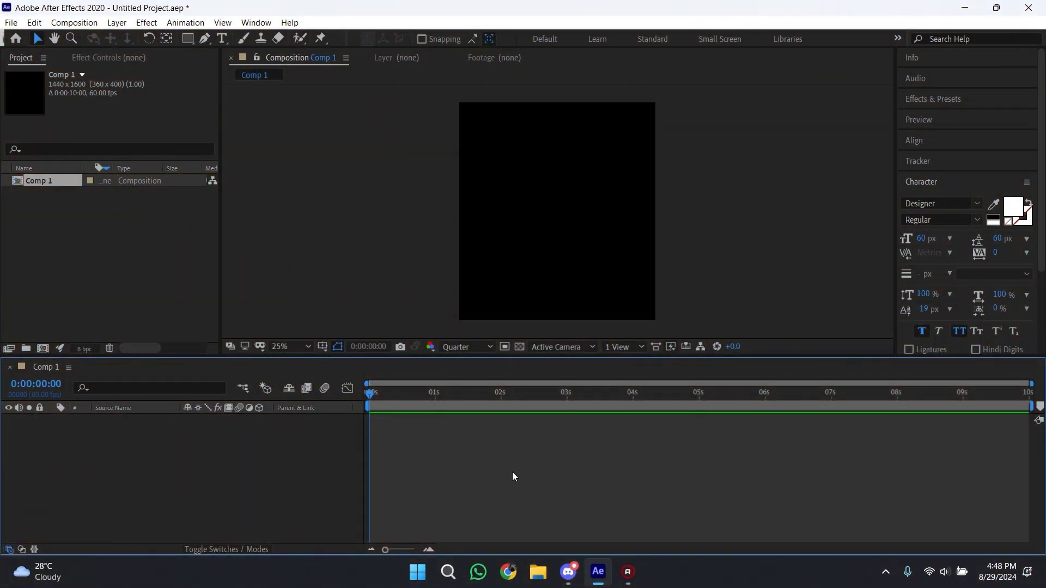
- Add a centred text layer reading "ITZFK" to the composition and leave text editing
key("ctrl+alt+shift+t")
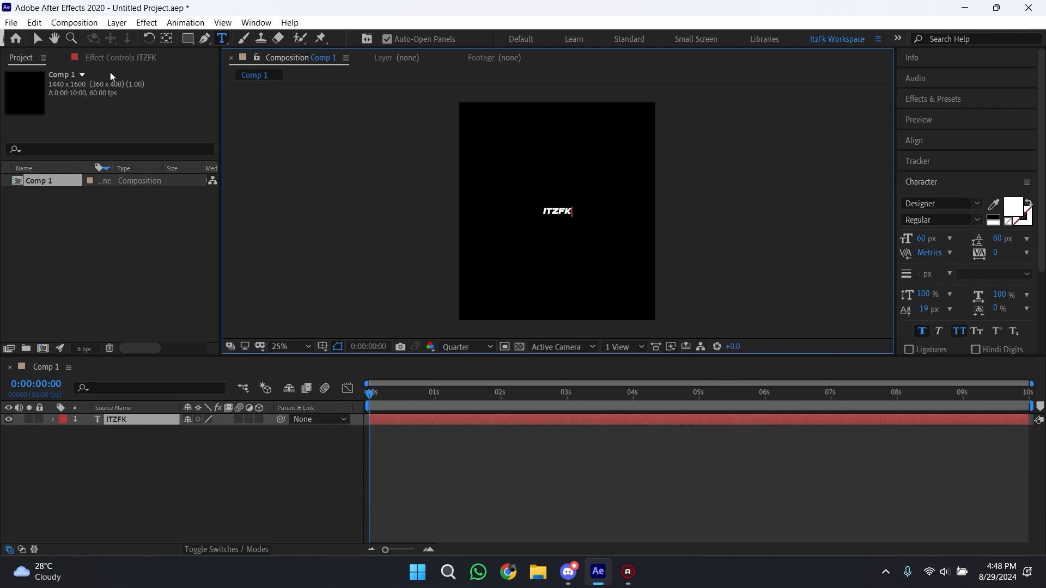
left_click(38, 40)
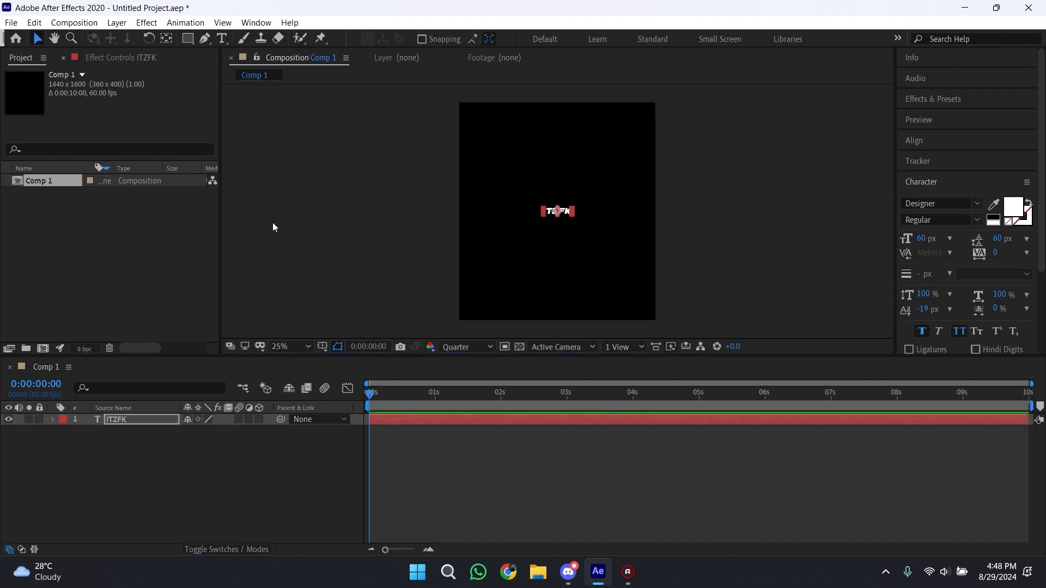
left_click(490, 458)
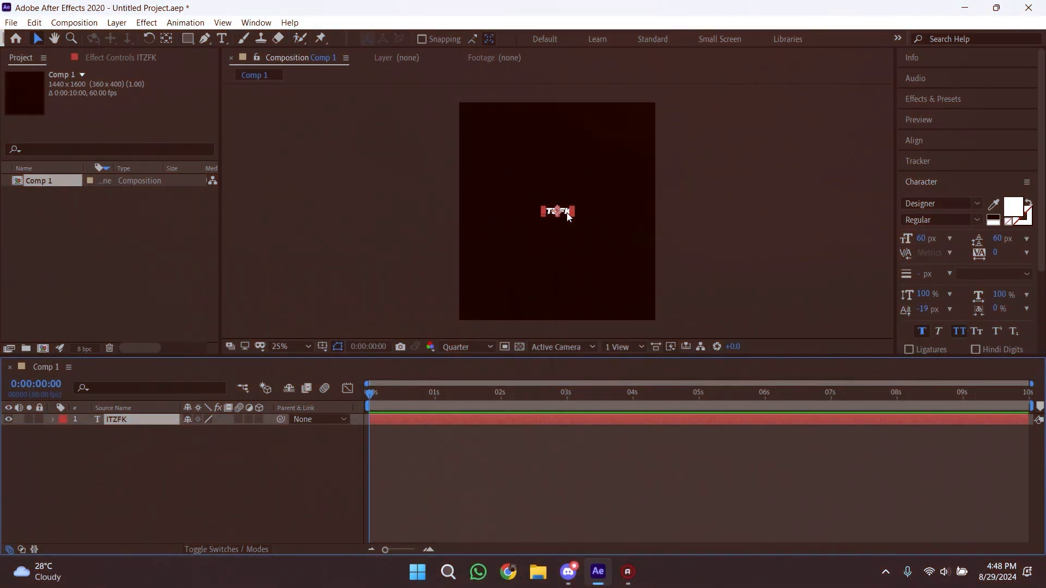
- Move the ITZFK text straight down from the centre into the lower part of the composition
left_click(564, 221)
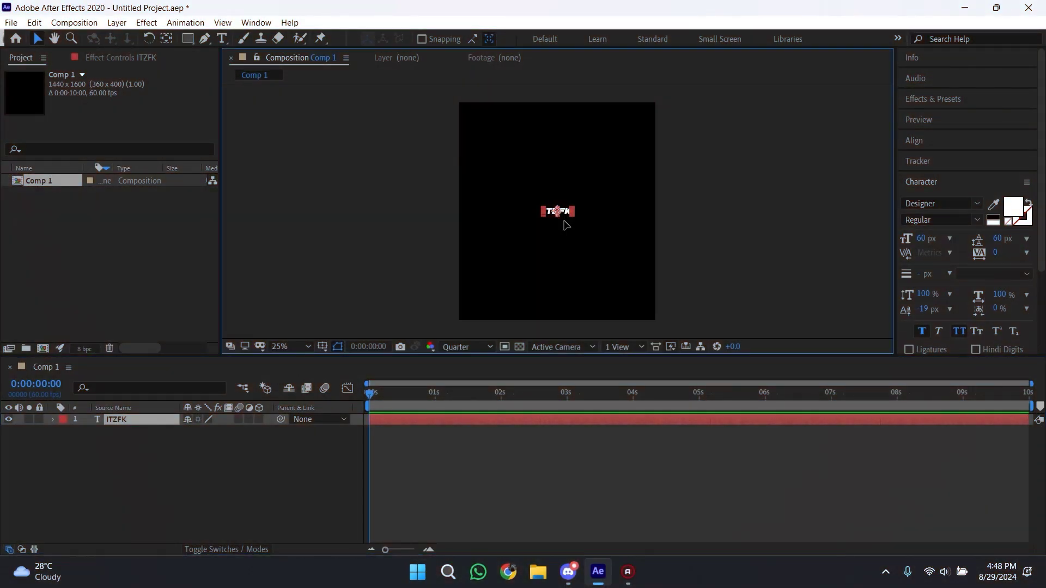
left_click_drag(565, 221, 565, 247)
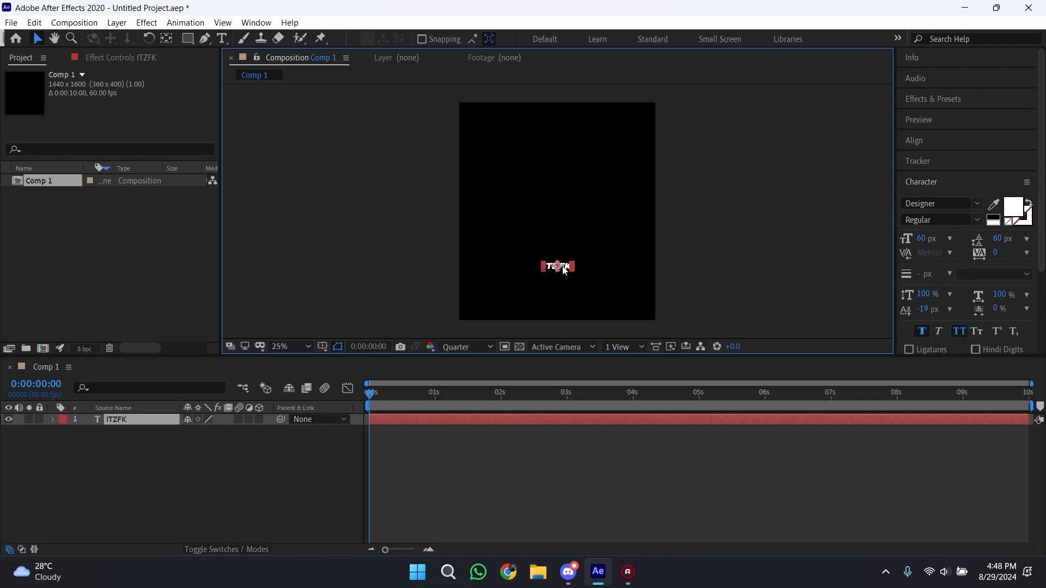
left_click(563, 412)
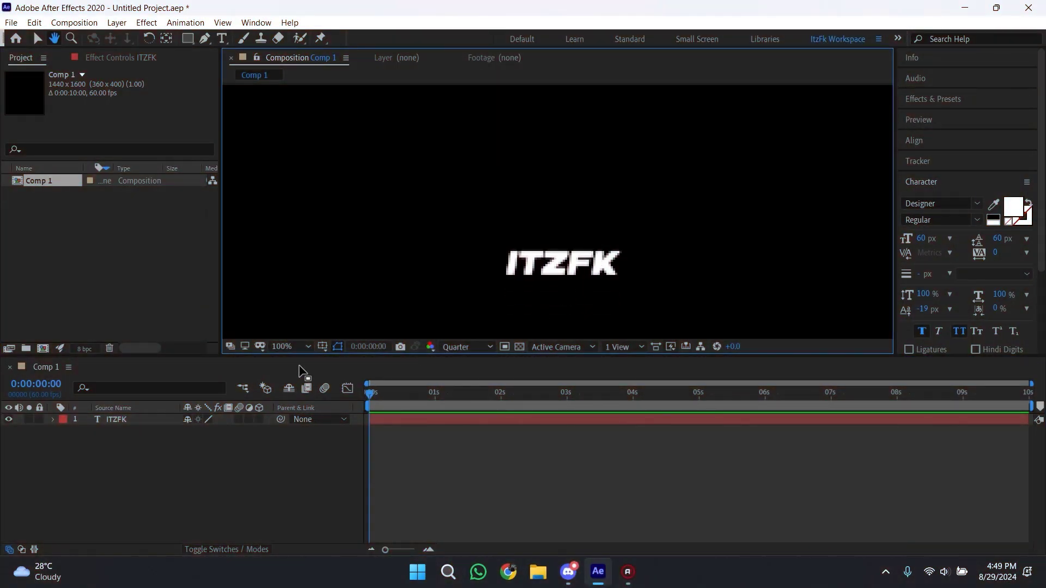
- Show the proportional grid over the composition and set the preview resolution to Full
key("v")
left_click(322, 347)
left_click(371, 376)
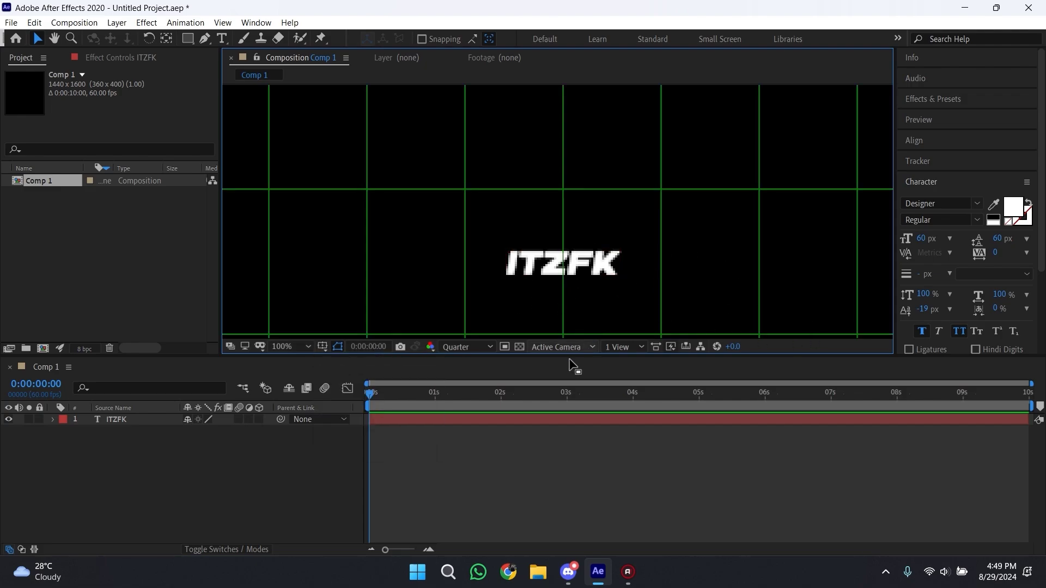
left_click(467, 347)
left_click(480, 375)
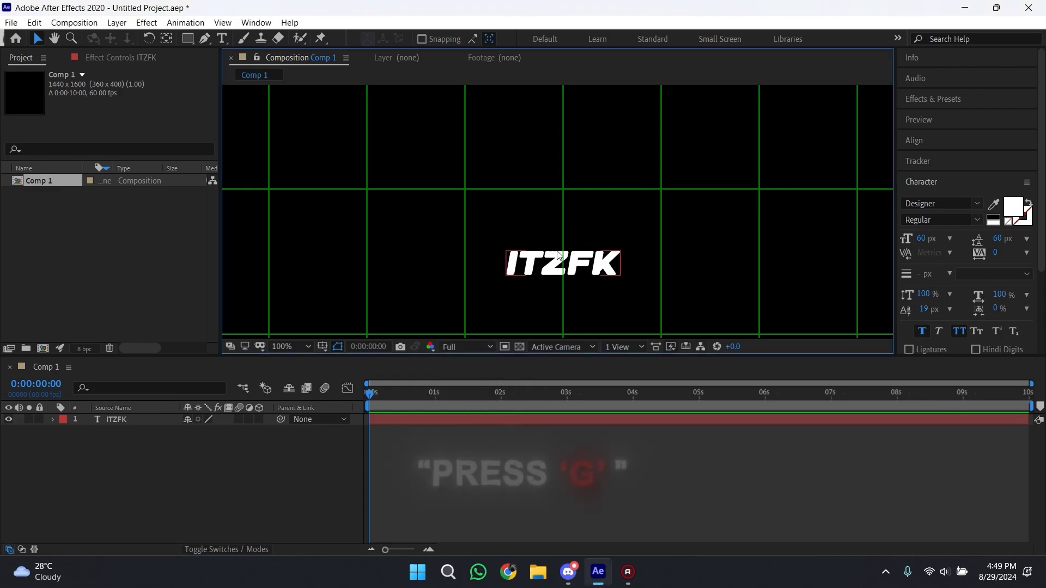
- Draw a straight vertical line with the Pen tool along the centre grid line, extending slightly above and below the ITZFK text
key("g")
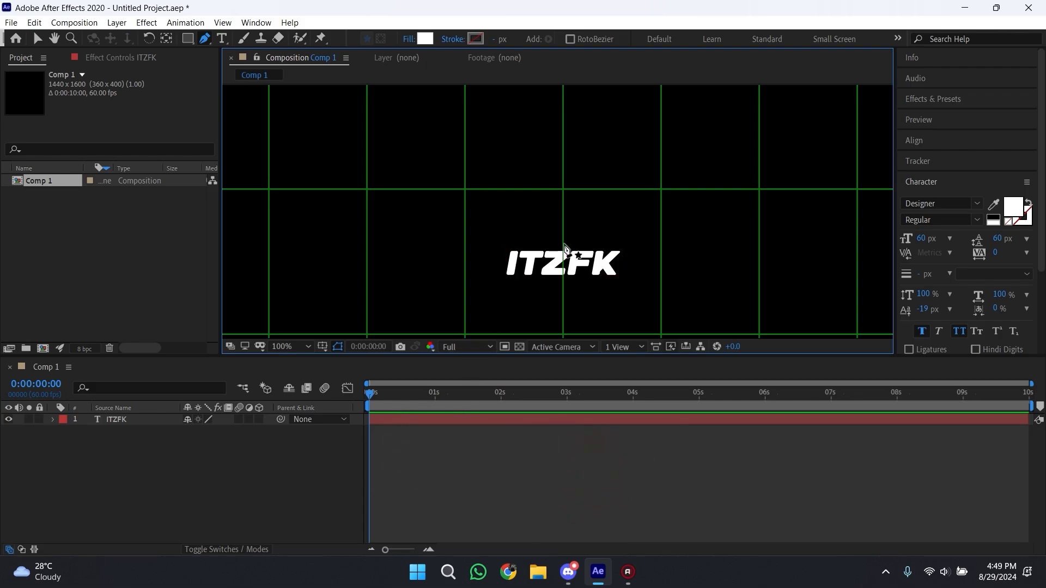
scroll(564, 244, "up", 1)
left_click_drag(576, 283, 567, 181)
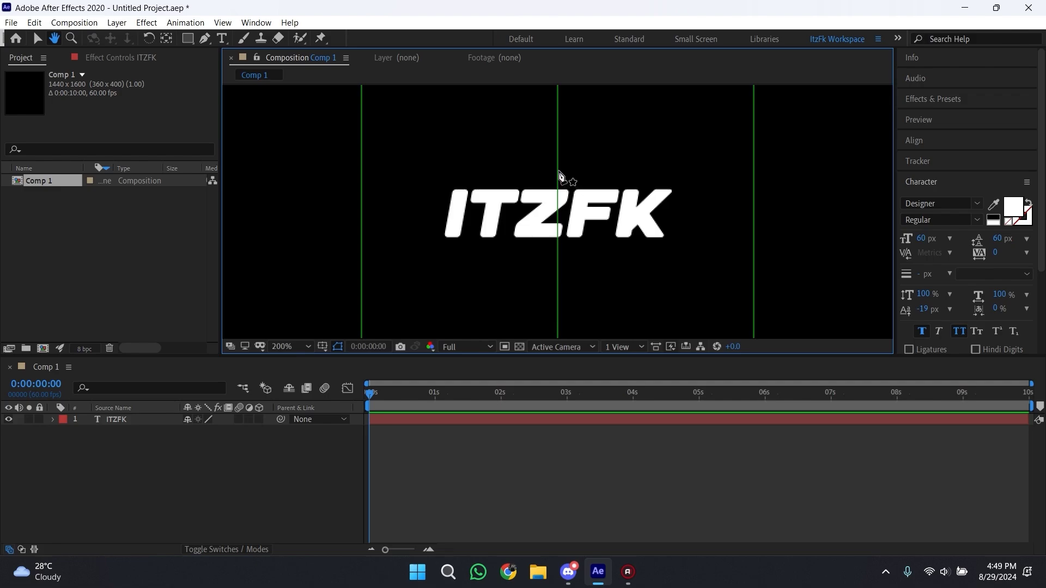
left_click(558, 170)
left_click(558, 250)
scroll(558, 250, "up", 1)
left_click_drag(557, 250, 554, 197)
left_click_drag(555, 155, 553, 277)
key("v")
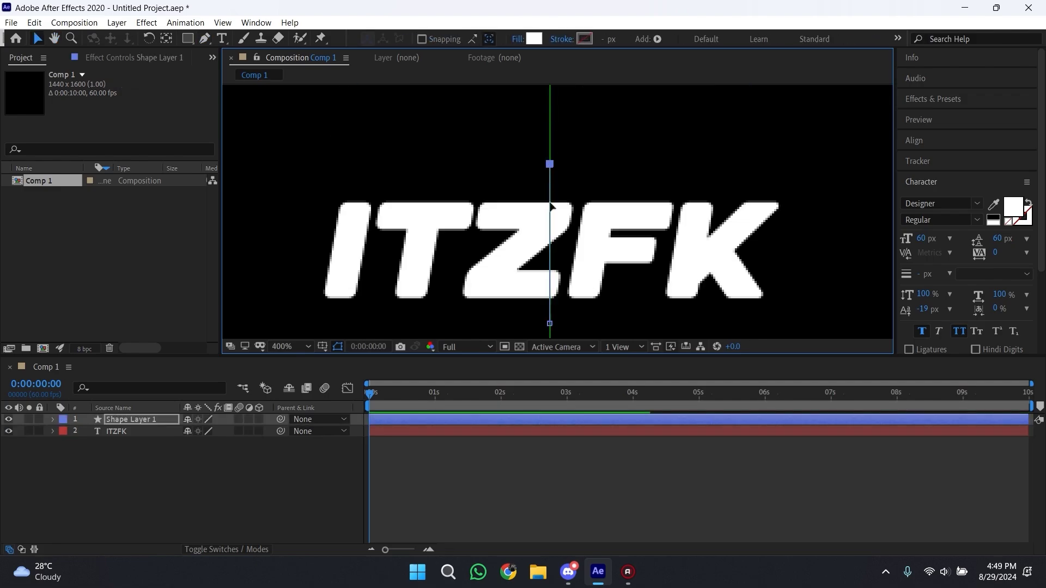
- Set the fill of the vertical line's shape layer to None
scroll(550, 207, "down", 1)
left_click(516, 39)
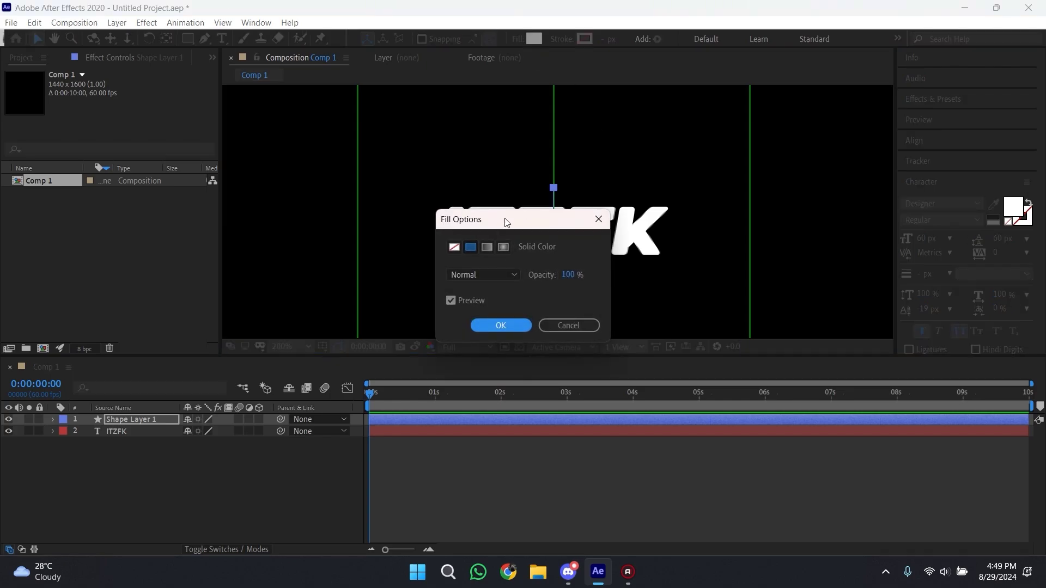
left_click(453, 248)
left_click(501, 326)
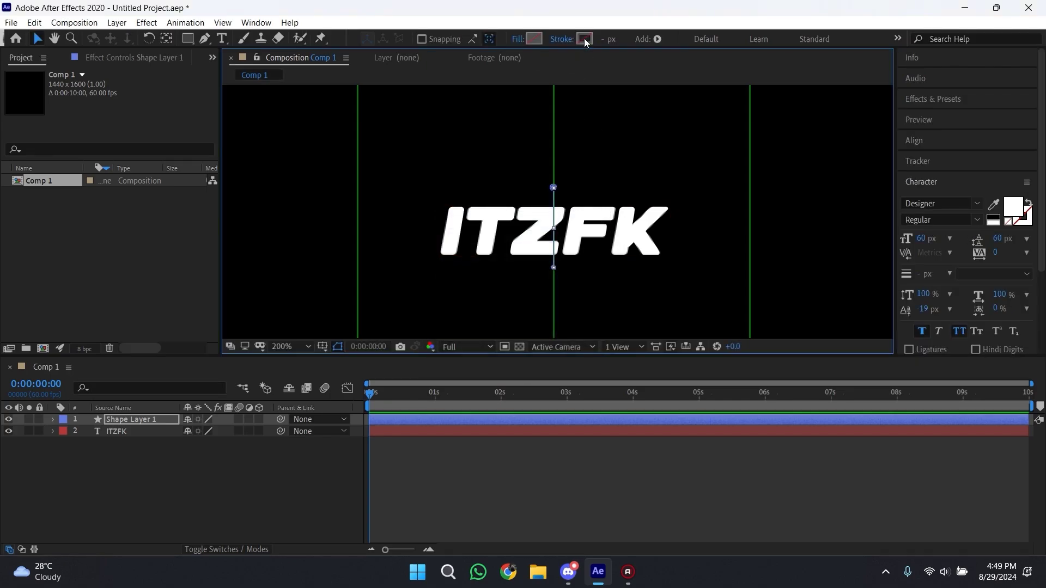
- Give the vertical line a white (FFFFFF) stroke 9 px wide and place it just before the first letter of the text
left_click(584, 39)
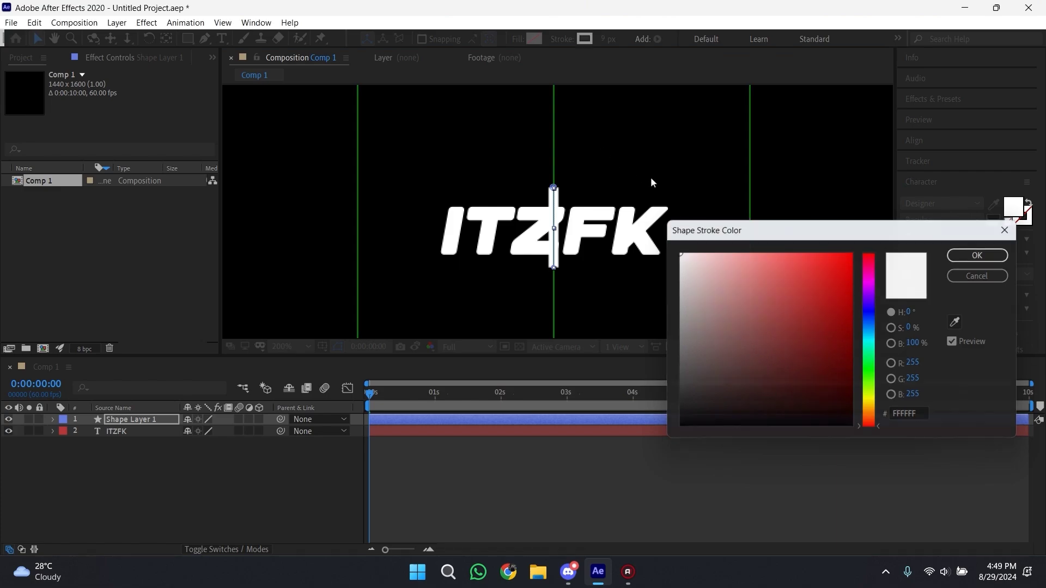
key("Return")
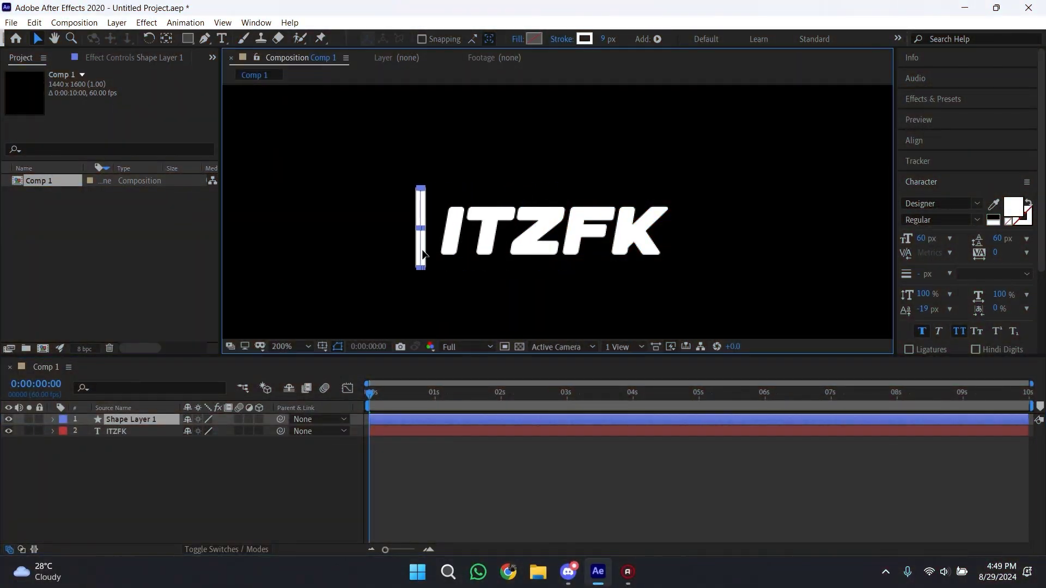
left_click(417, 477)
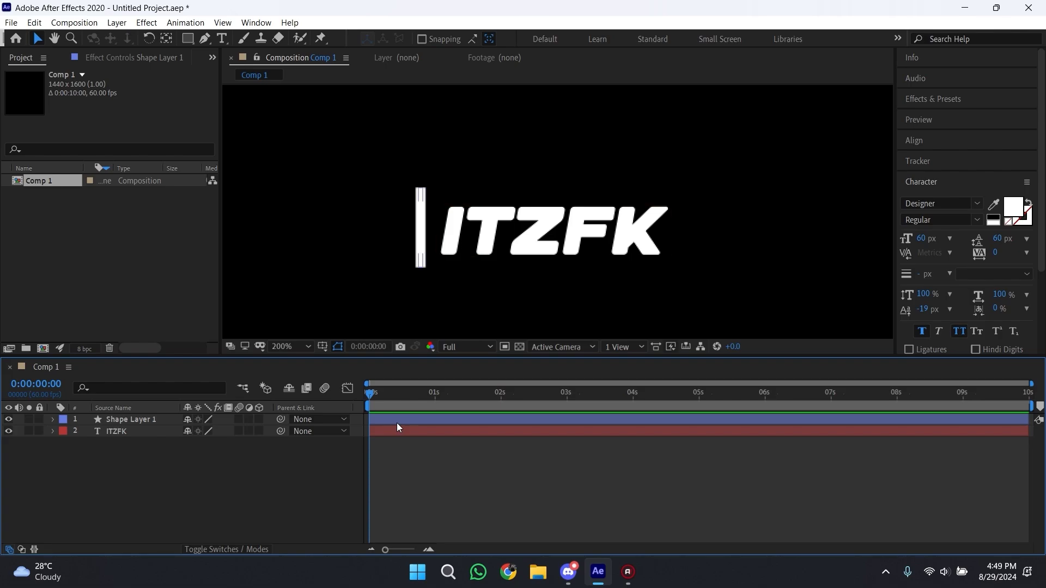
- Add Trim Paths to the vertical line's shape layer
left_click(396, 423)
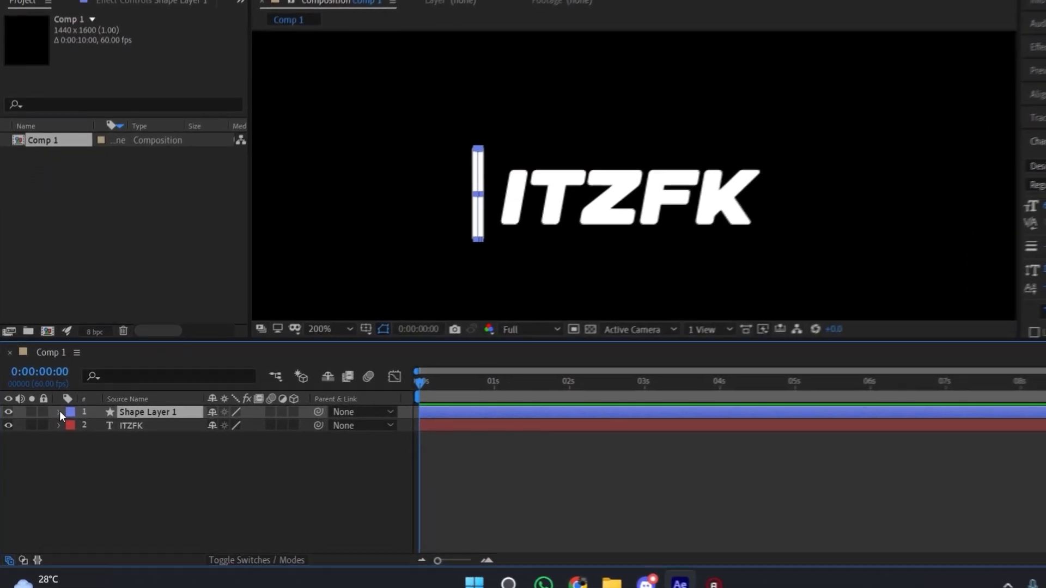
left_click(53, 419)
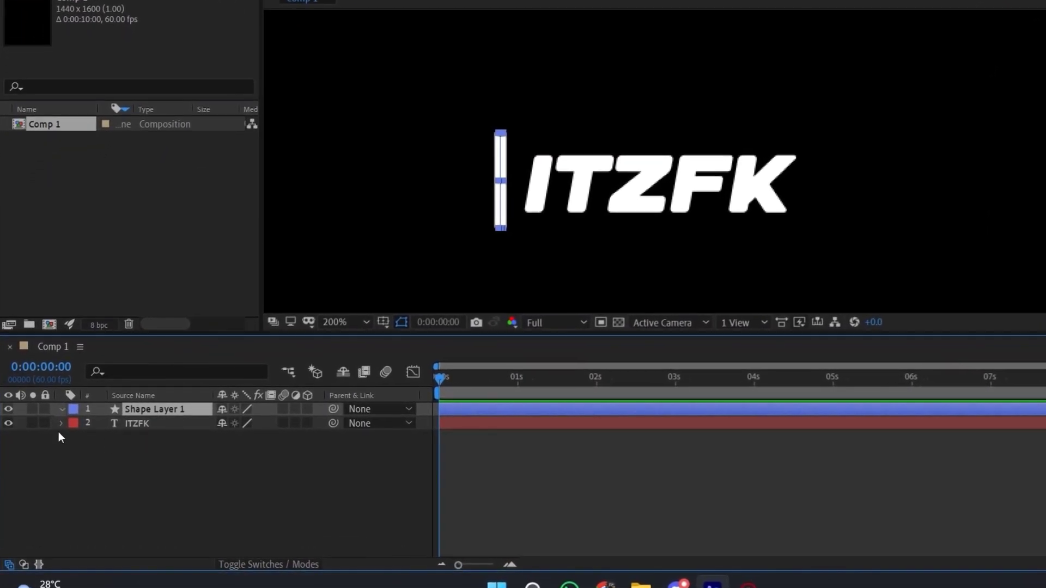
left_click(319, 424)
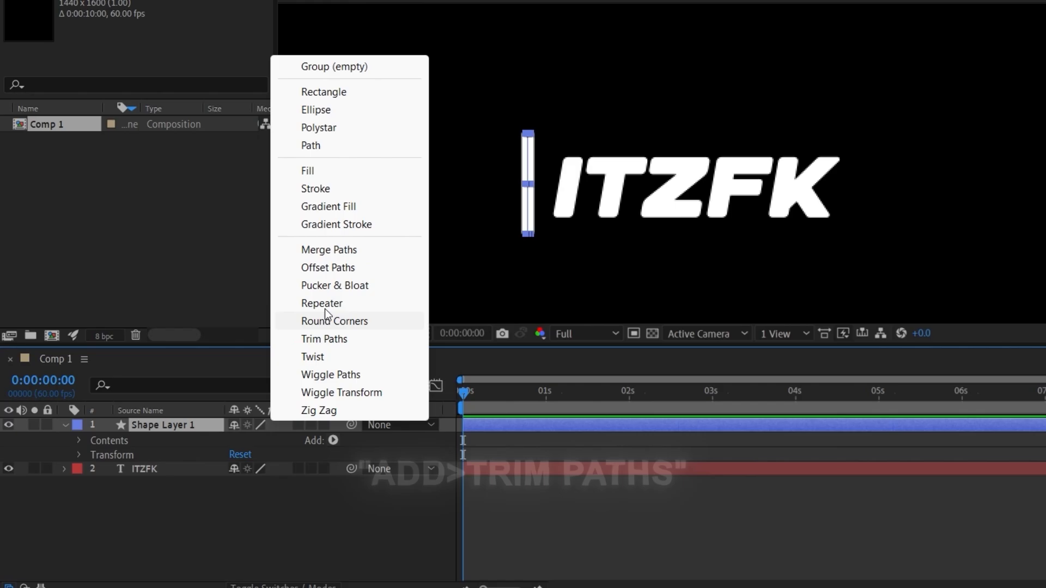
left_click(338, 341)
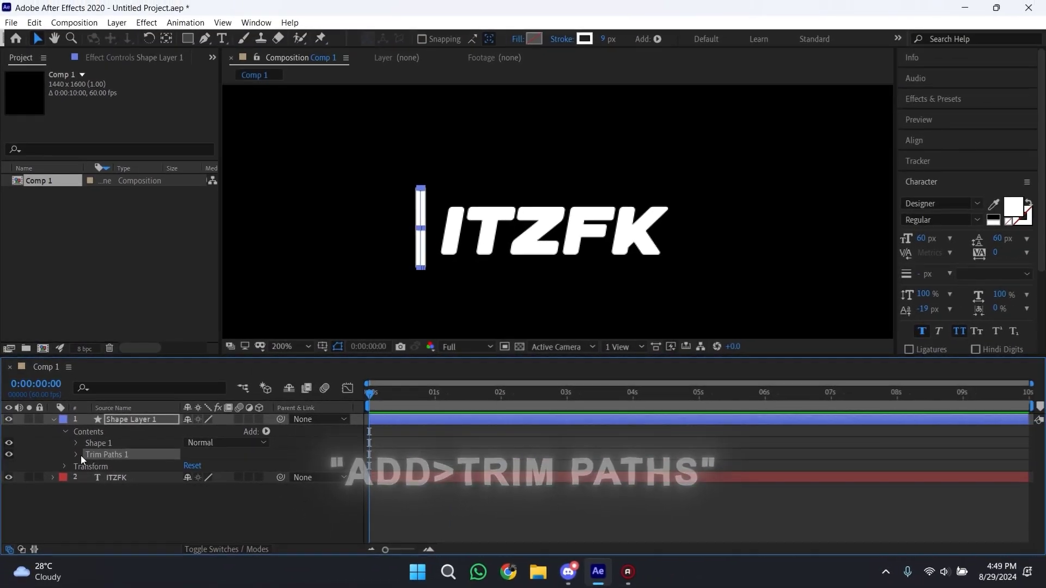
- Keyframe the Start and End of Trim Paths and move both keyframes to 0:00:00:57
left_click(78, 455)
left_click(100, 466)
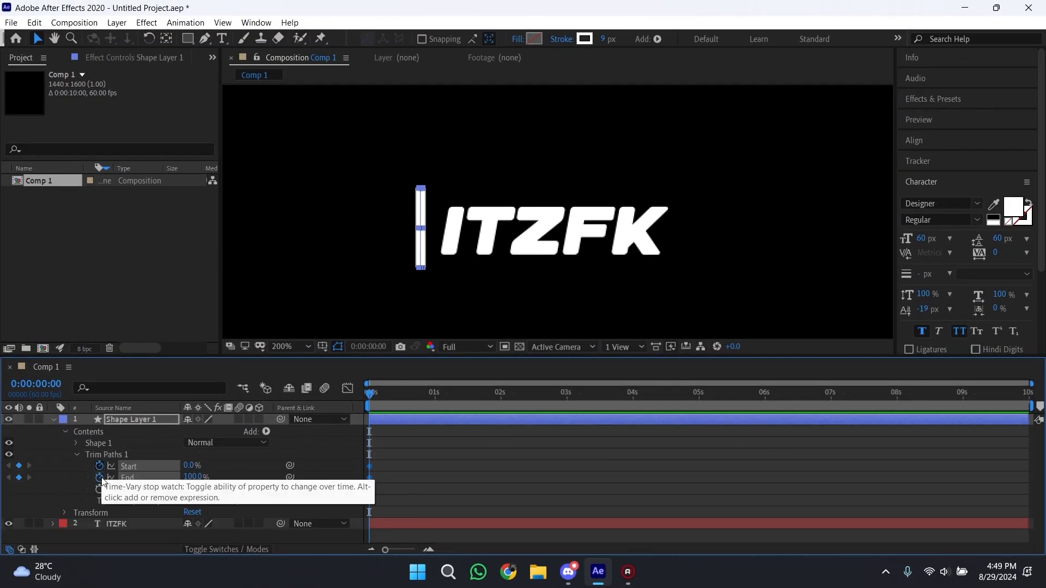
left_click(100, 478)
key("u")
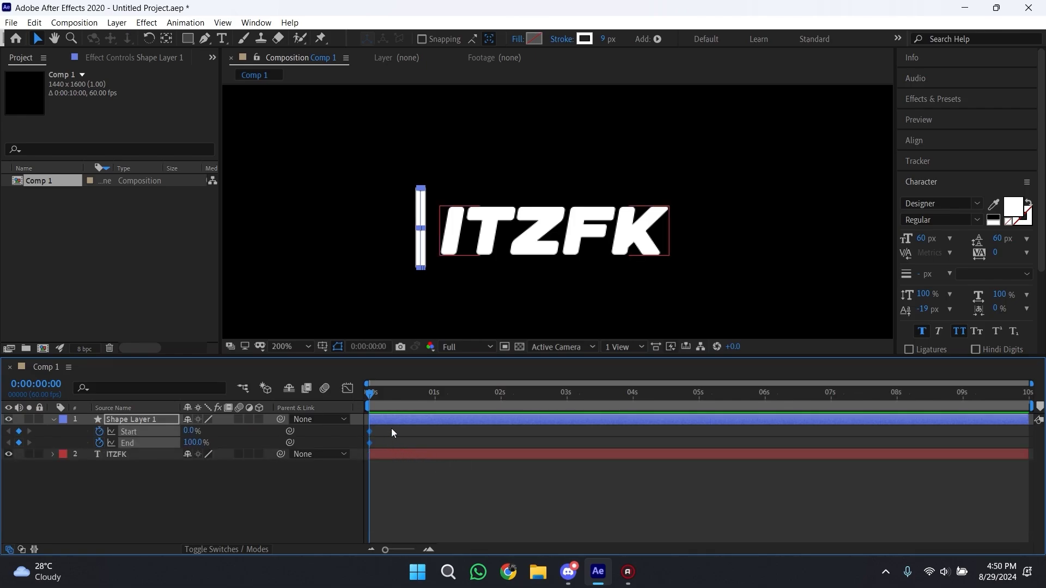
left_click_drag(397, 395, 433, 400)
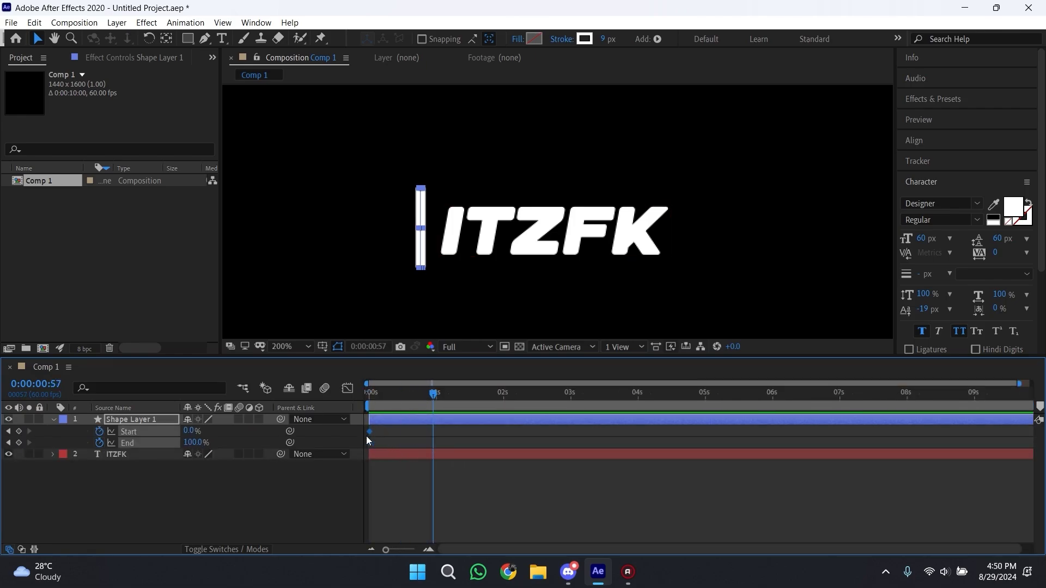
left_click_drag(372, 433, 427, 435)
- Set both the Start and End of Trim Paths to 50% at 0:00:00:00
key("Home")
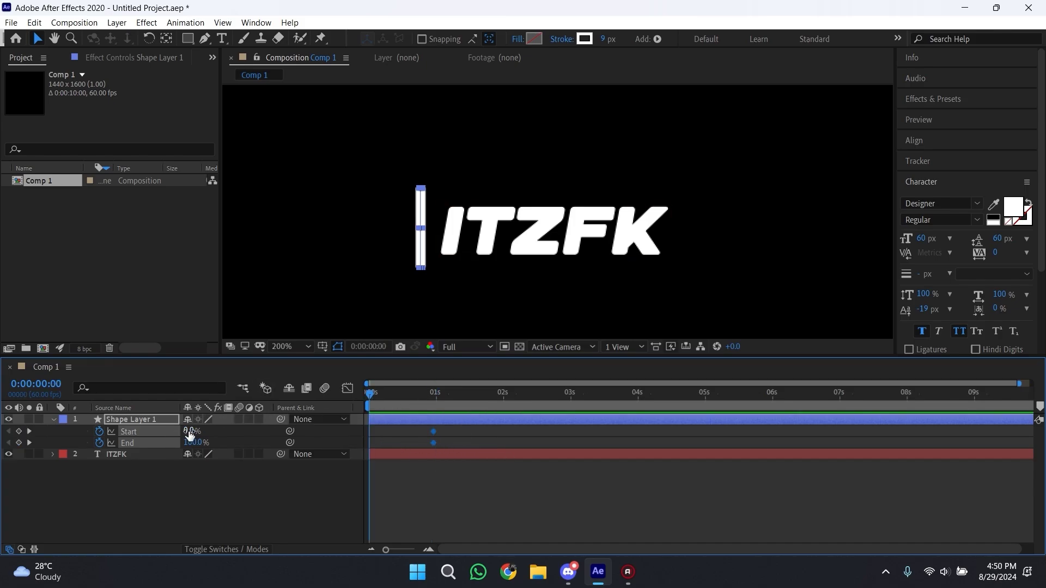
left_click(189, 443)
type("50")
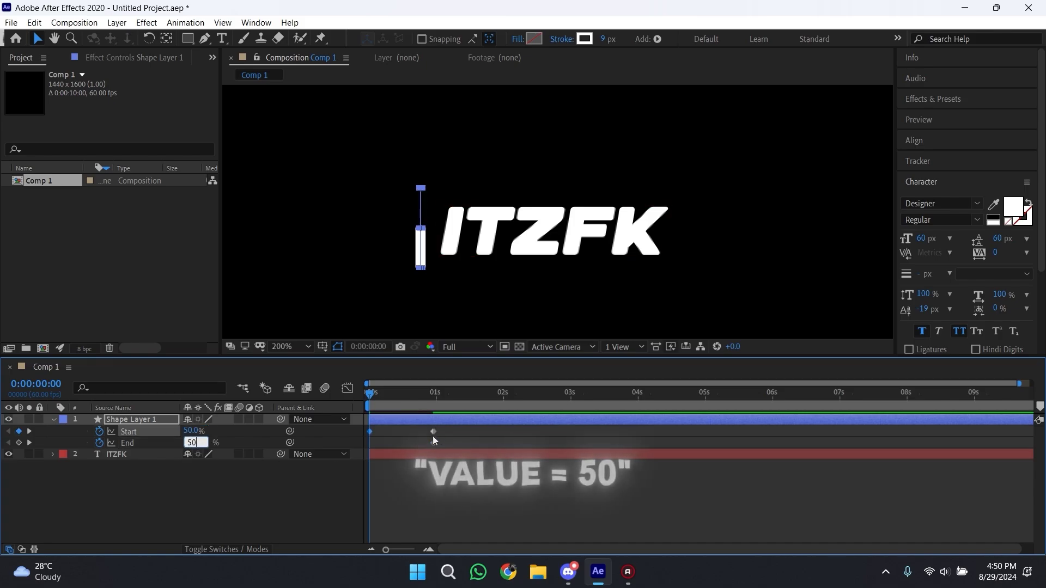
key("Return")
- Apply Easy Ease to all Start and End keyframes, lengthening the first keyframes' outgoing influence in the speed graph, and preview the animation
left_click_drag(383, 446, 341, 454)
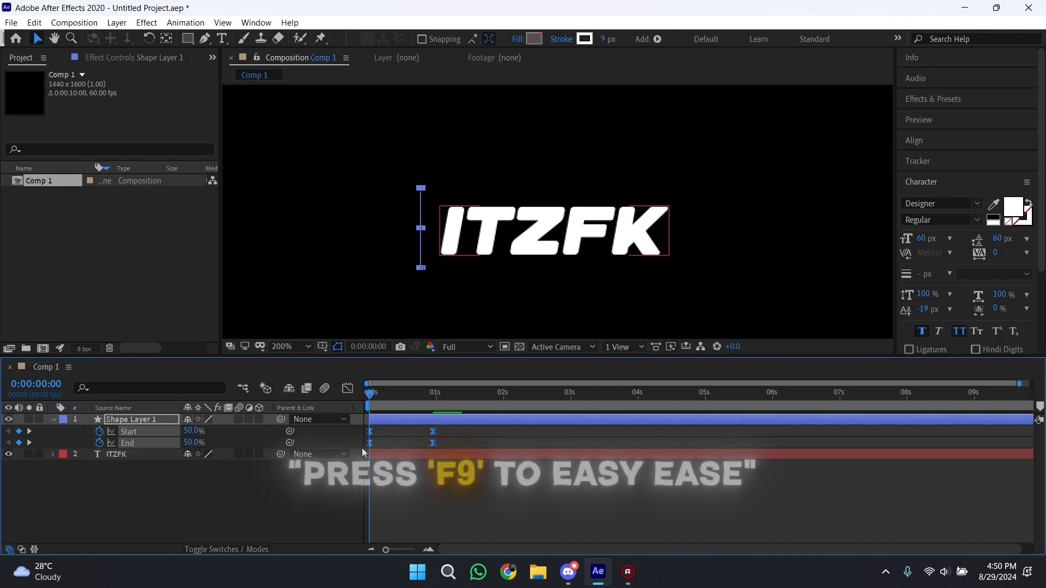
key("F9")
left_click(351, 390)
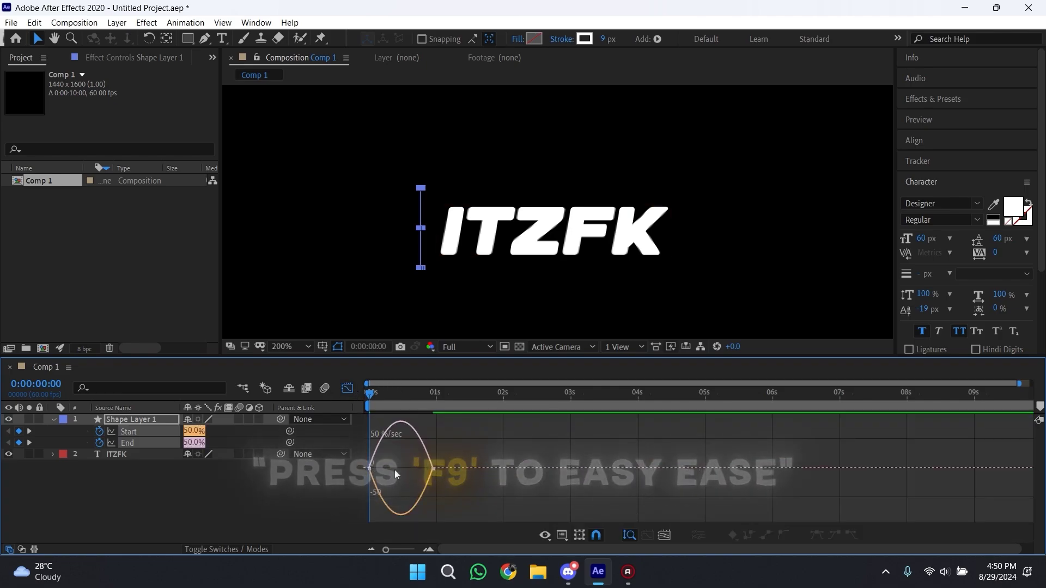
left_click_drag(391, 468, 402, 468)
key("space")
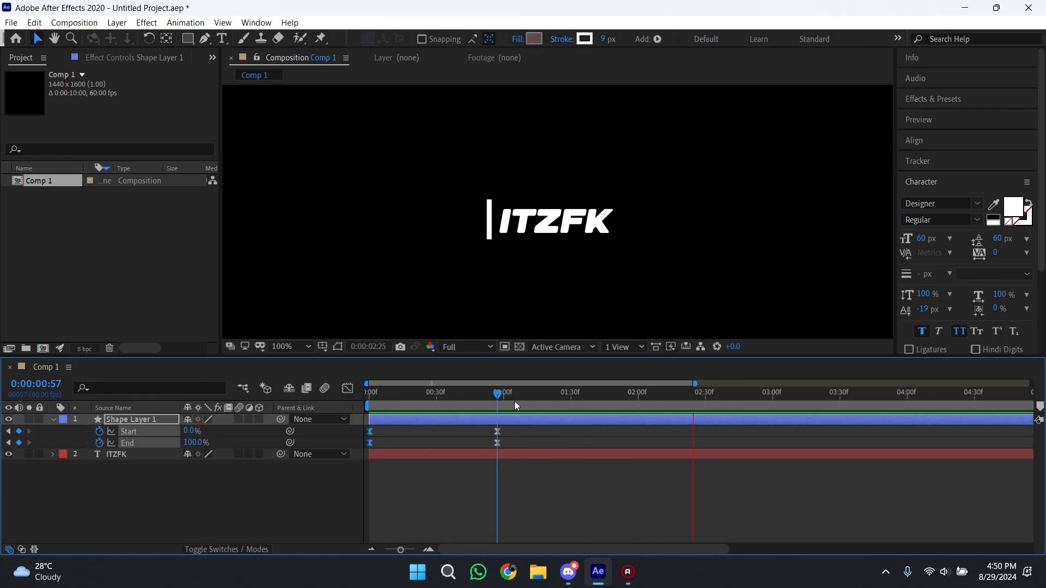
- Add a Position keyframe to the vertical line's shape layer at 0:00:00:46
key("space")
left_click(529, 483)
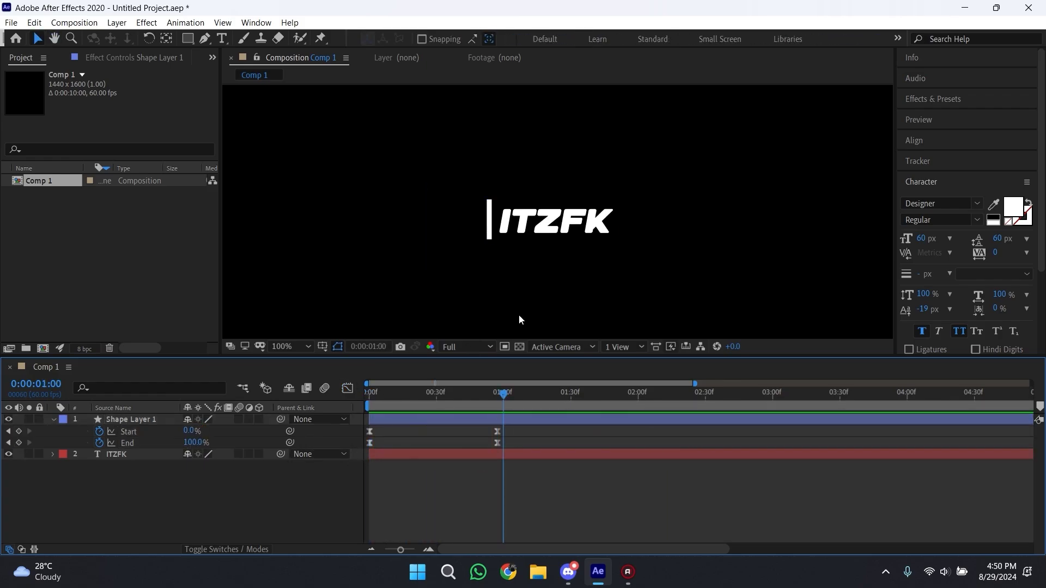
left_click_drag(500, 403, 473, 401)
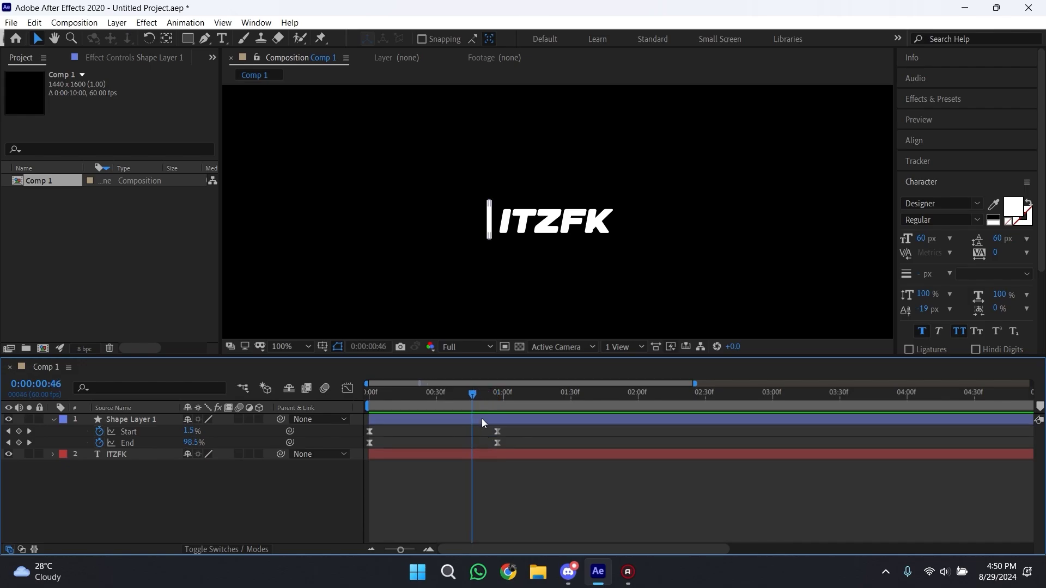
left_click(482, 419)
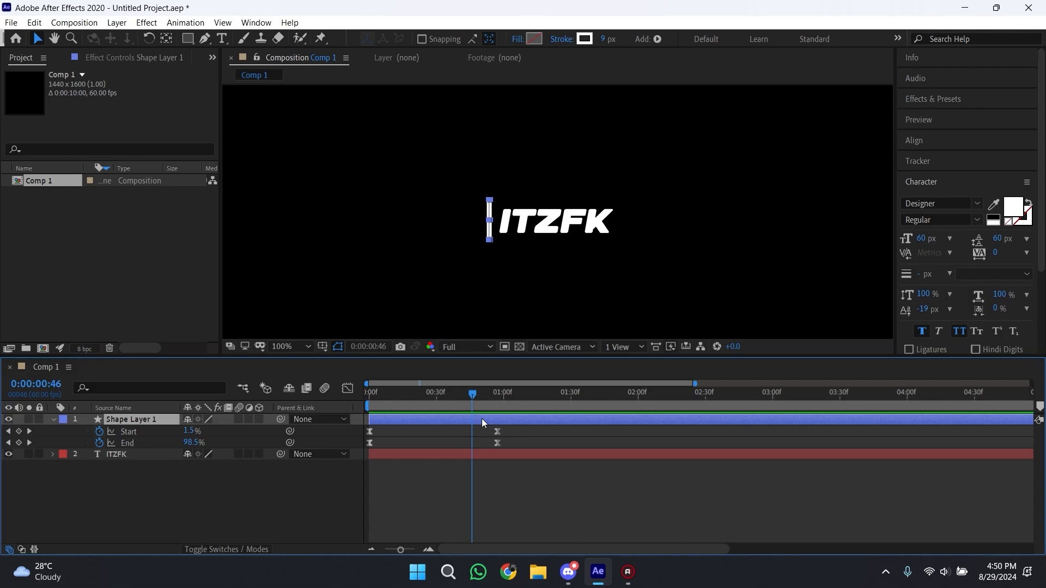
key("p")
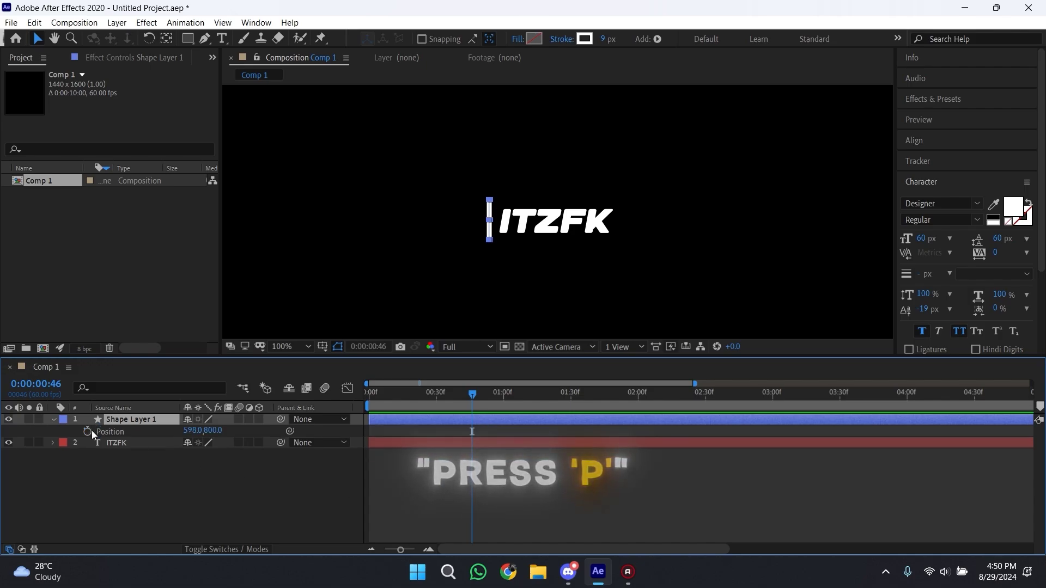
left_click(87, 431)
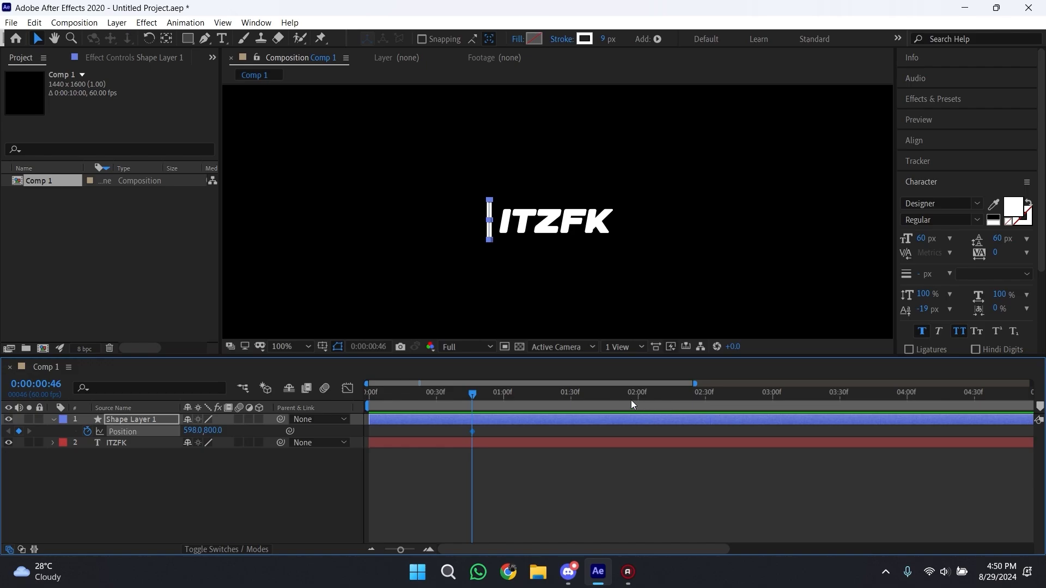
- At 0:00:02:30, move the vertical line past the end of the ITZFK text to Position 838, 800
scroll(631, 400, "down", 1)
scroll(501, 401, "up", 1)
scroll(578, 398, "left", 1)
left_click_drag(580, 403, 653, 398)
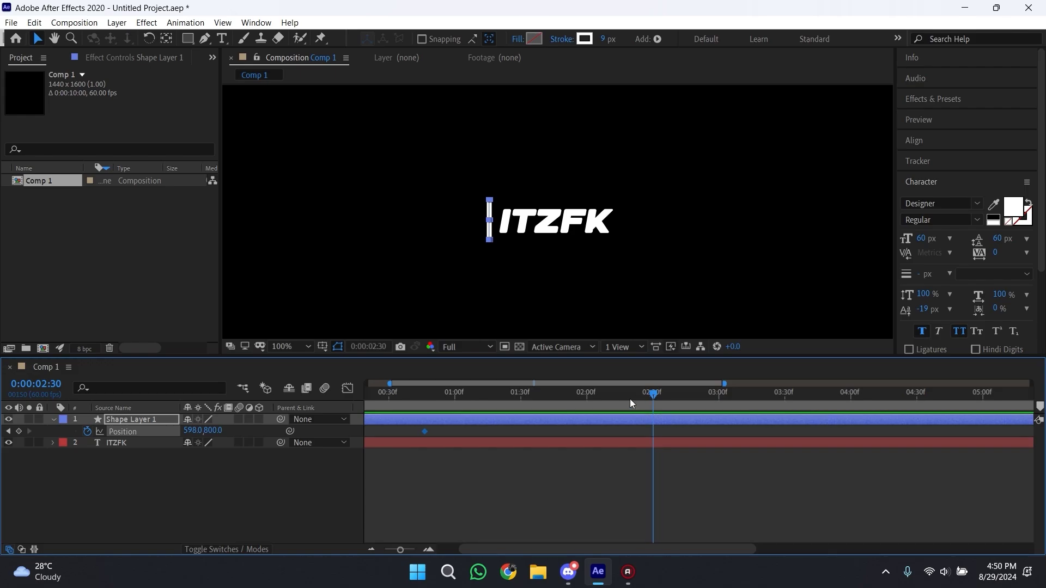
left_click_drag(191, 435, 240, 434)
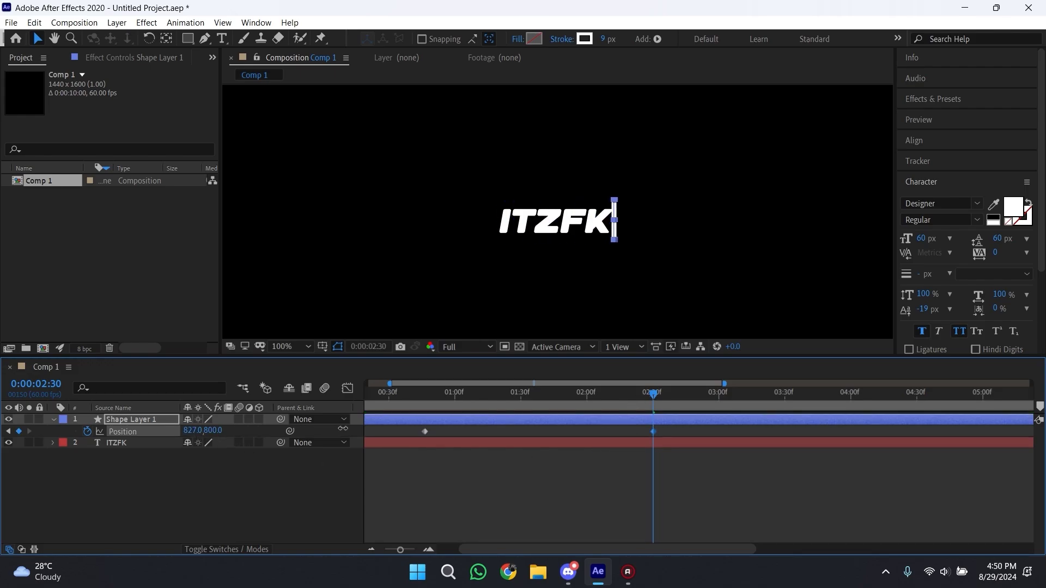
- Apply Easy Ease to both Position keyframes, lengthen the last keyframe's incoming influence in the speed graph, and preview the line's movement
scroll(438, 459, "down", 2)
left_click_drag(603, 428, 402, 447)
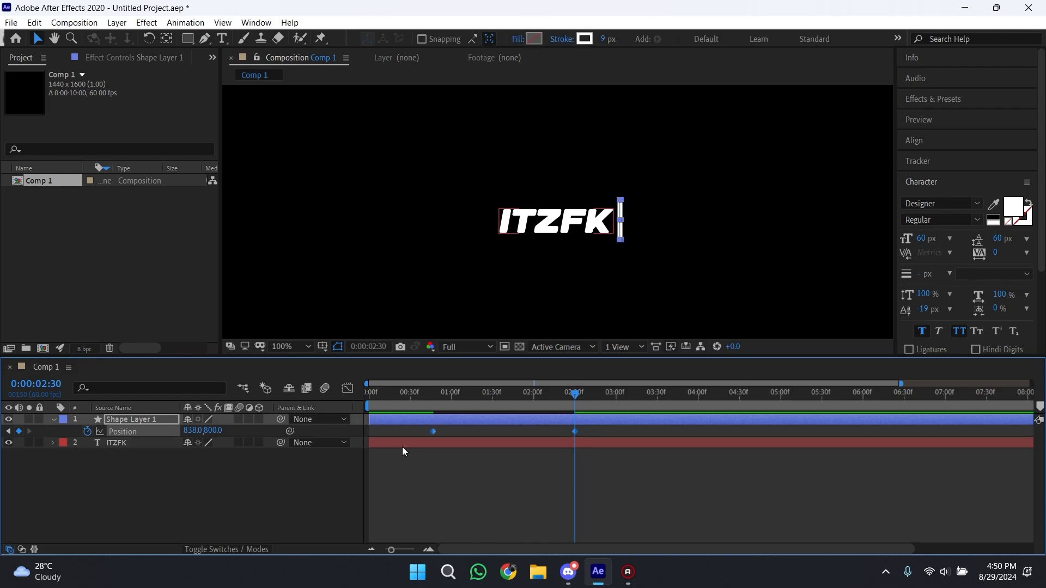
left_click(351, 387)
left_click_drag(821, 497, 651, 515)
left_click_drag(781, 394, 369, 392)
left_click(347, 388)
key("space")
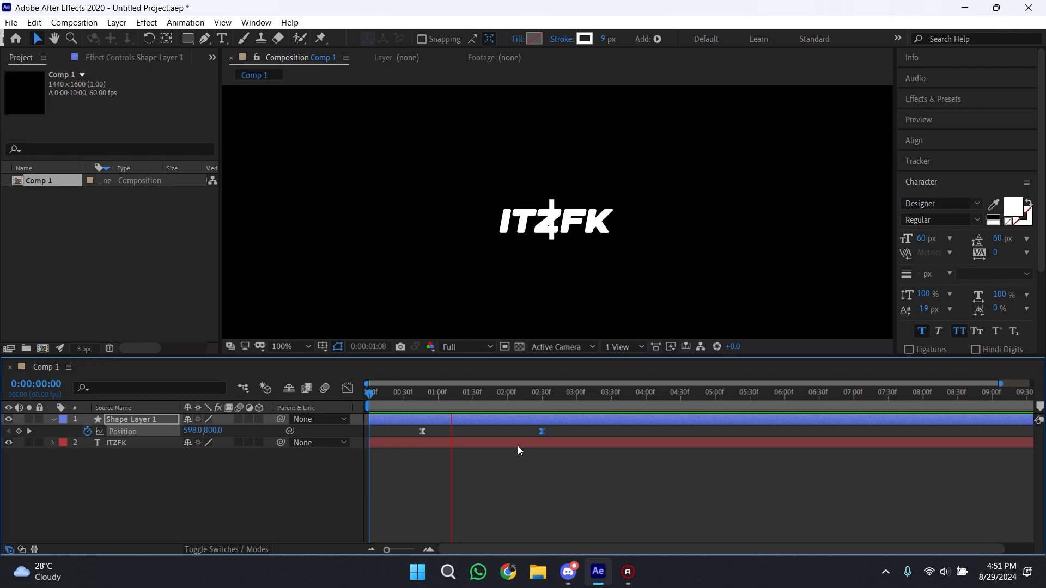
key("space")
- Copy all Start and End keyframes of the vertical line to 0:00:02:18 and time-reverse the pasted keyframes
key("u")
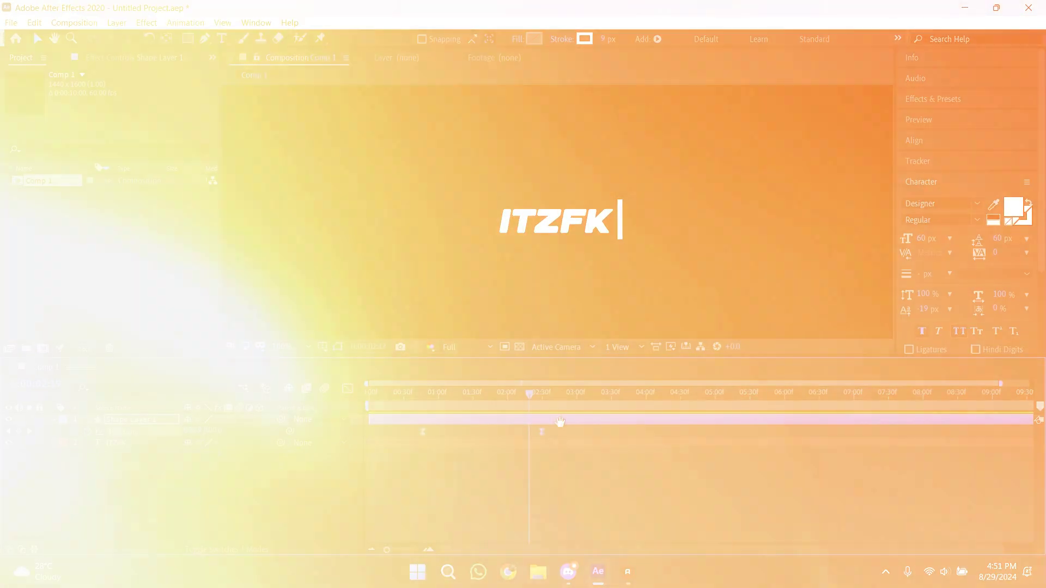
left_click_drag(517, 441, 359, 423)
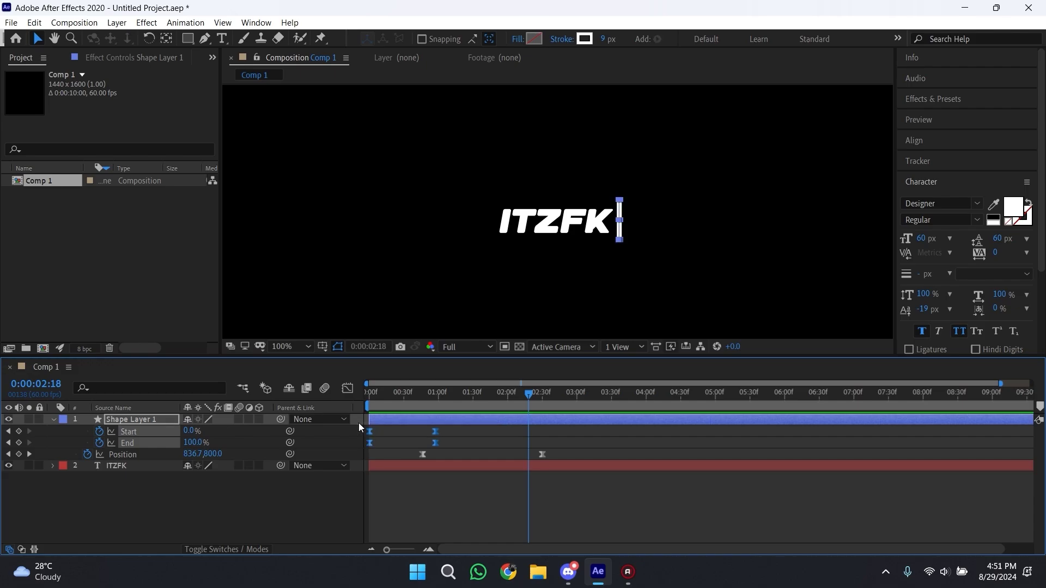
key("ctrl+v")
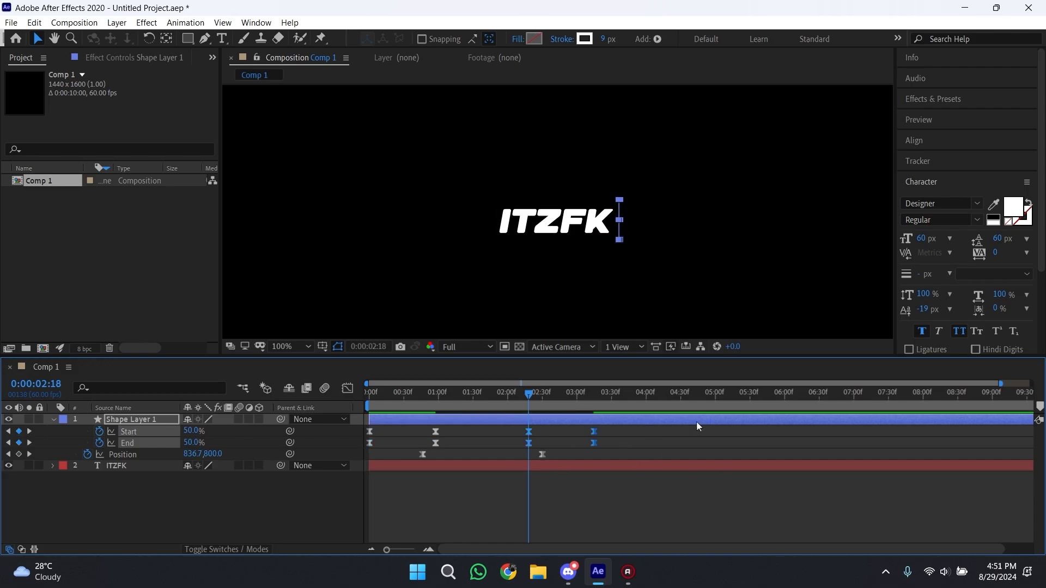
right_click(594, 441)
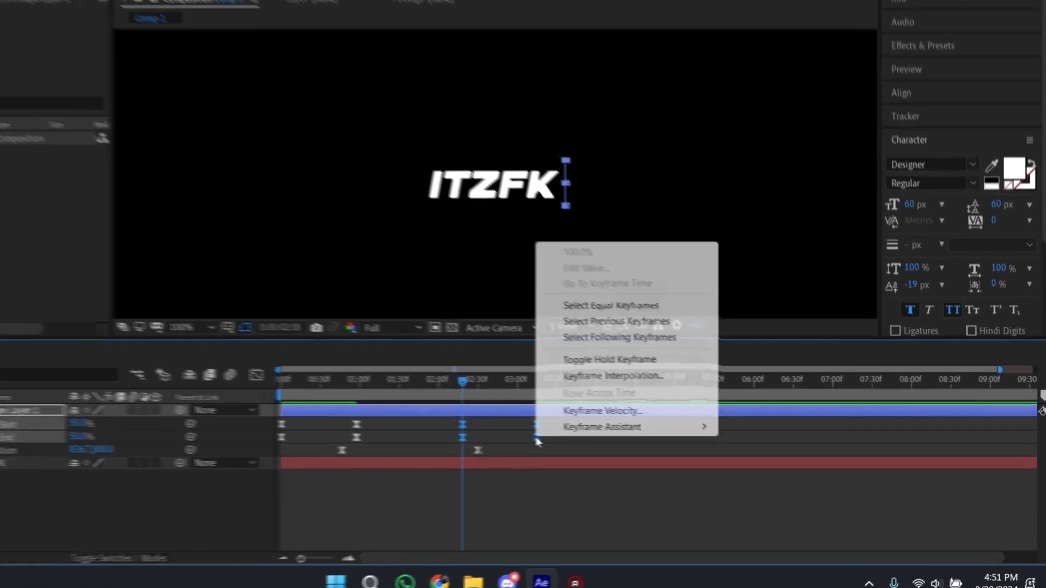
mouse_move(643, 438)
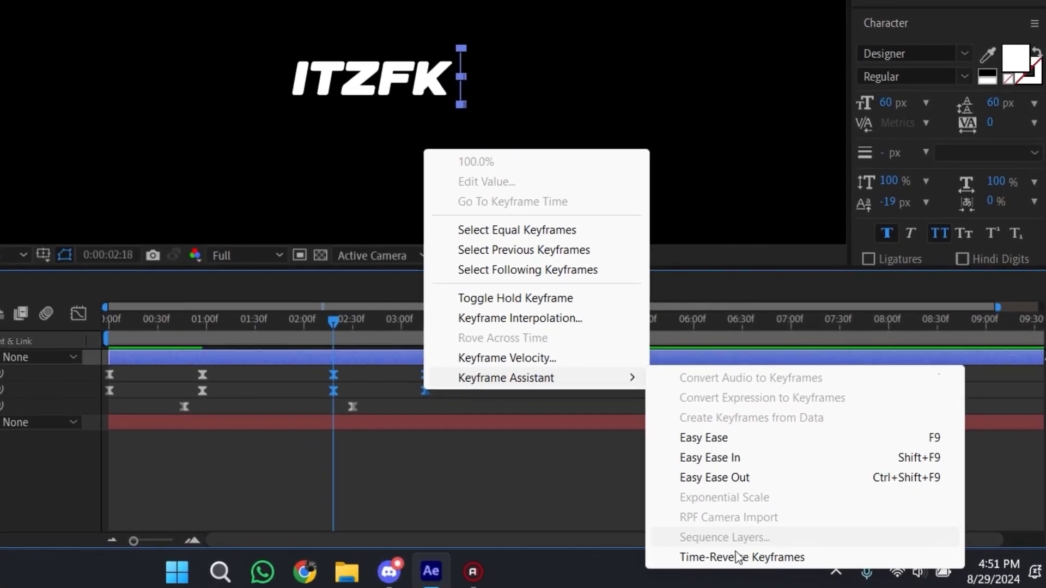
left_click(789, 583)
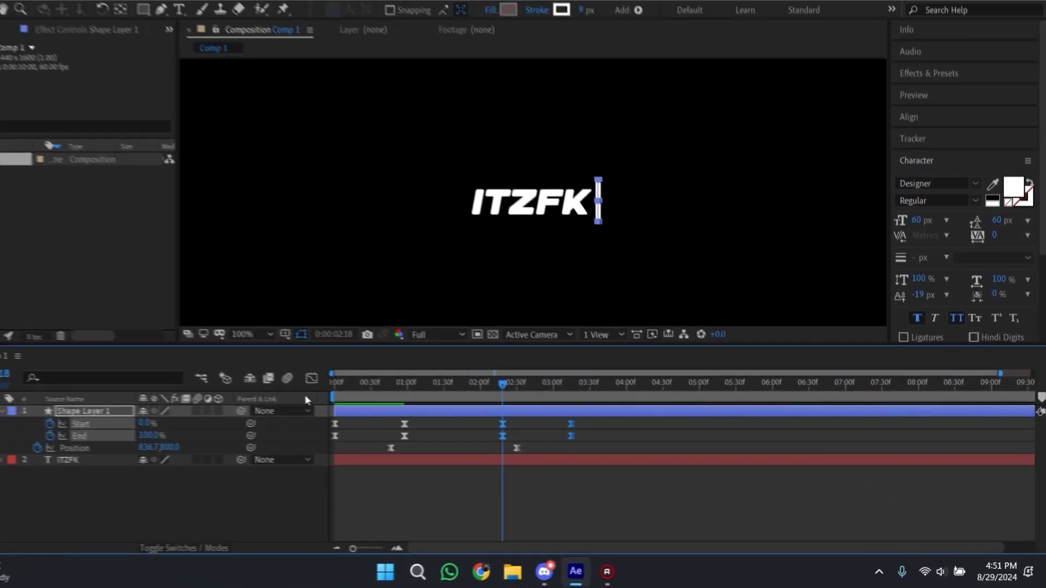
- Adjust the easing of the pasted Start and End keyframes in the speed graph
left_click(78, 313)
scroll(554, 485, "up", 2)
scroll(581, 480, "left", 3)
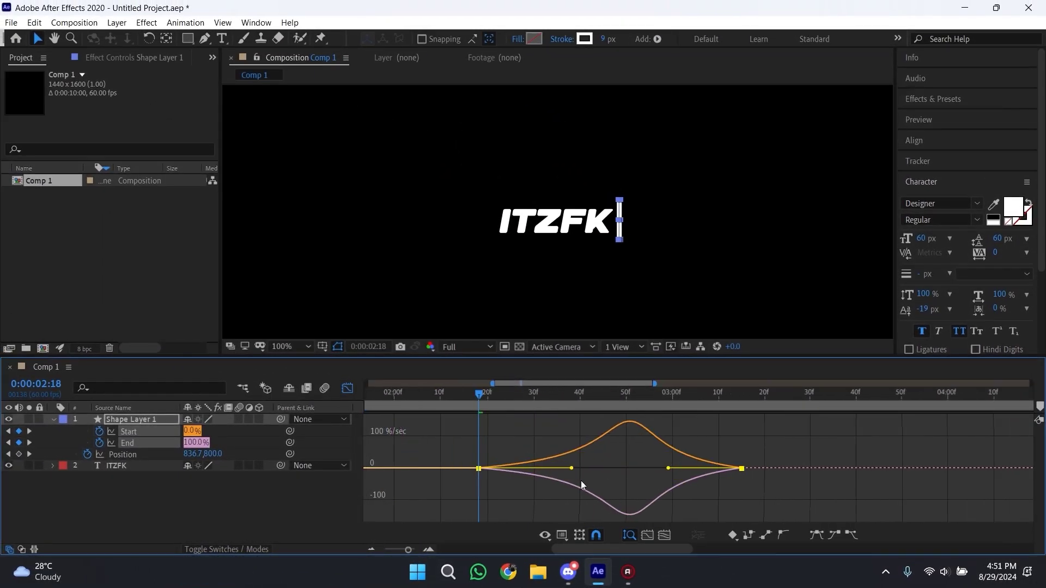
left_click_drag(812, 458, 733, 480)
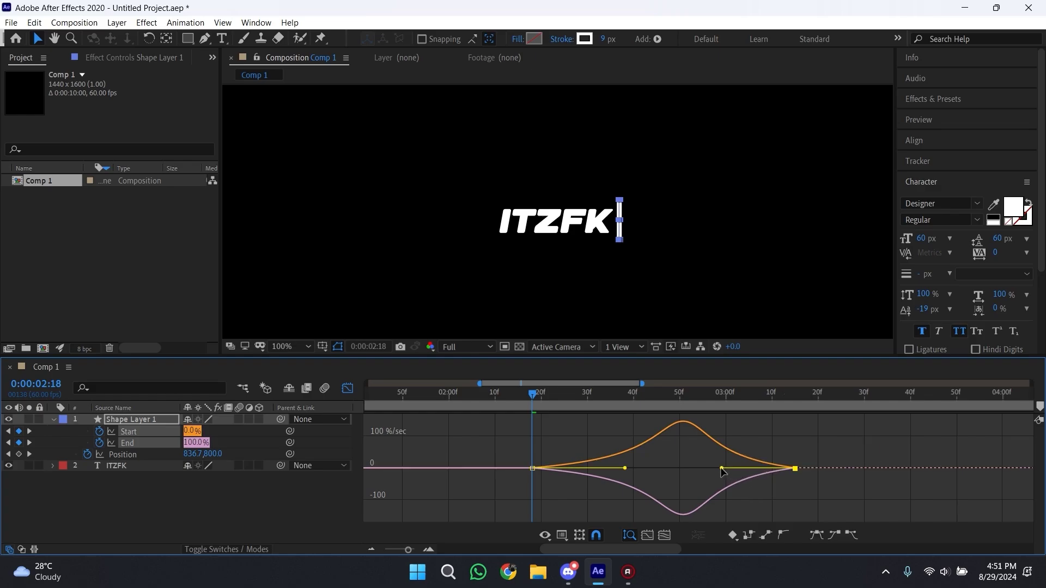
left_click(534, 470)
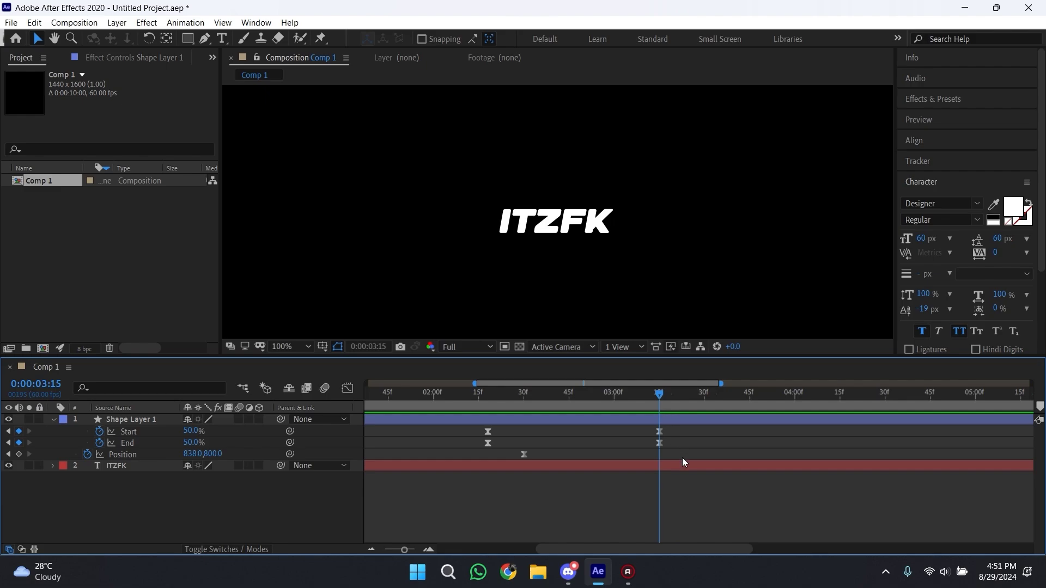
- Trim the line and text layers to end at 0:00:03:15 and enable motion blur for both
key("ctrl+a")
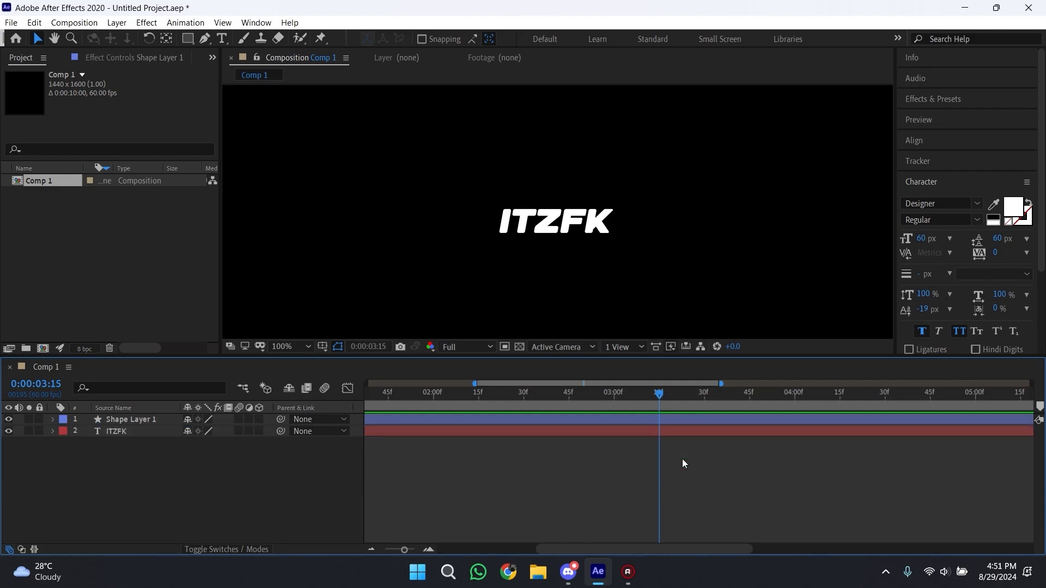
key("ctrl+shift+d")
key("Delete")
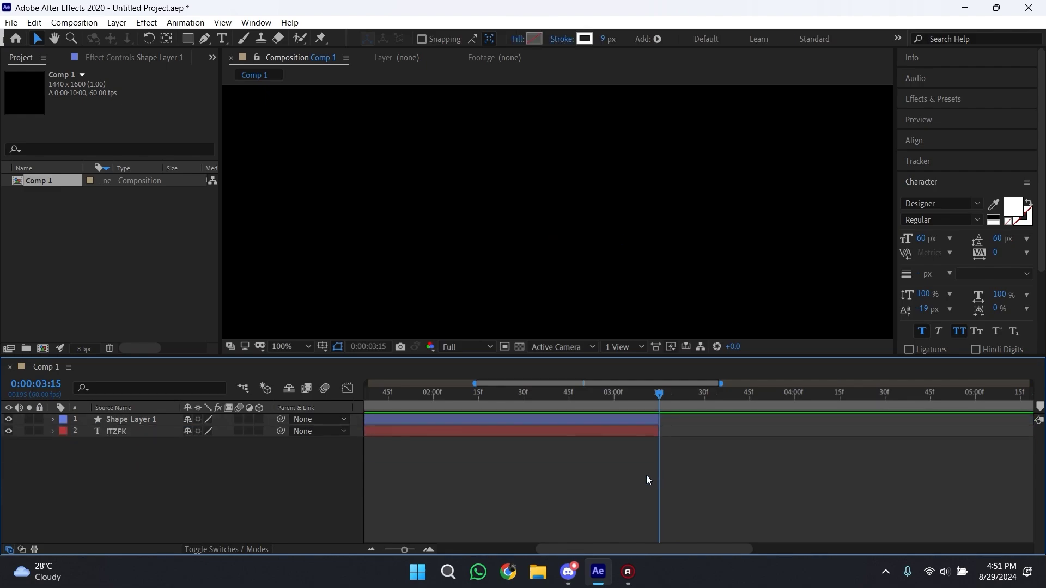
key("semicolon")
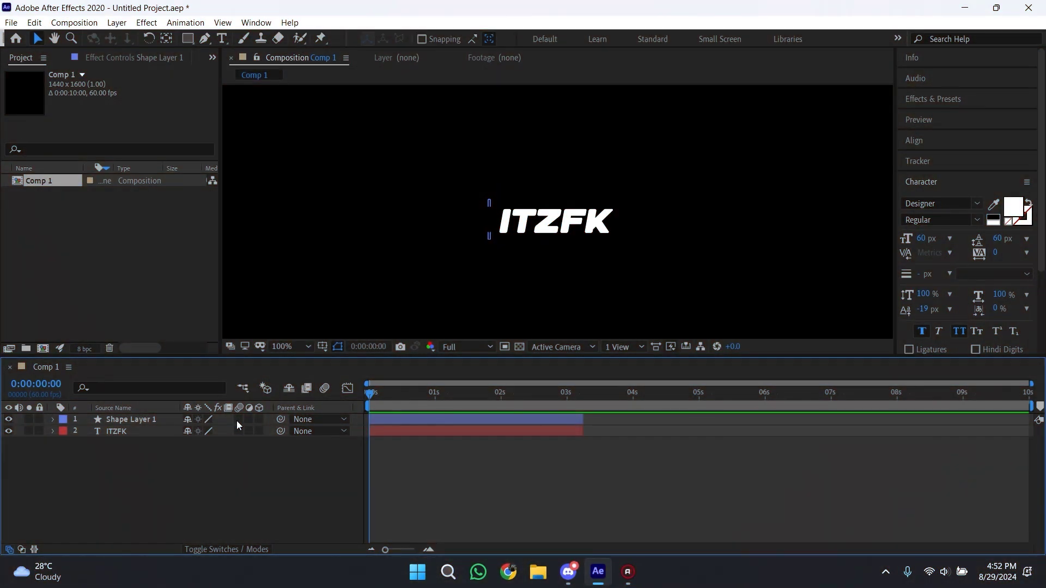
left_click_drag(236, 421, 238, 446)
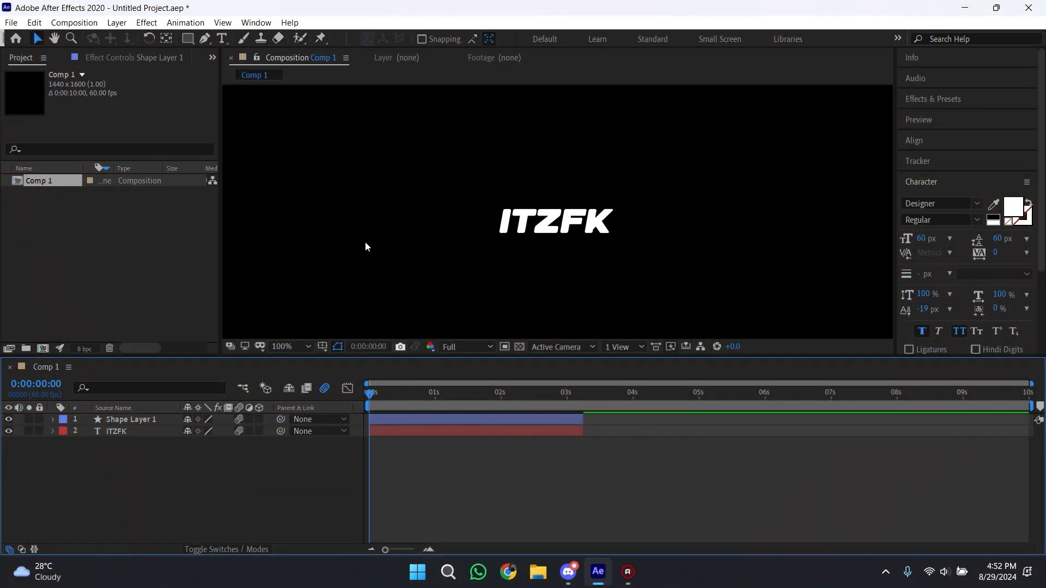
- Create a composition-sized white rectangle shape layer and, at 0:00:00:46, shift it right until its left edge meets the vertical line
double_click(188, 38)
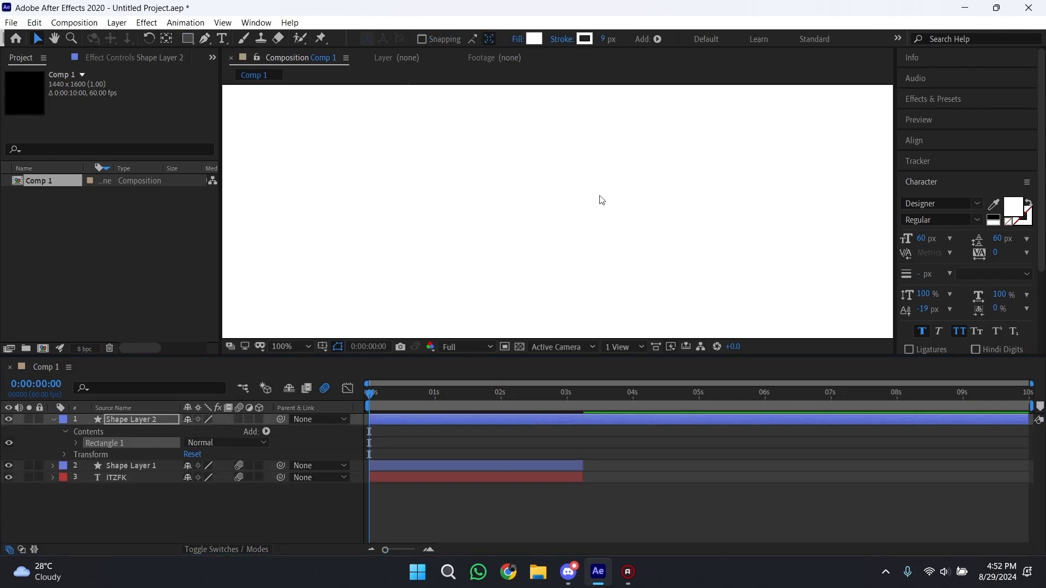
key("u")
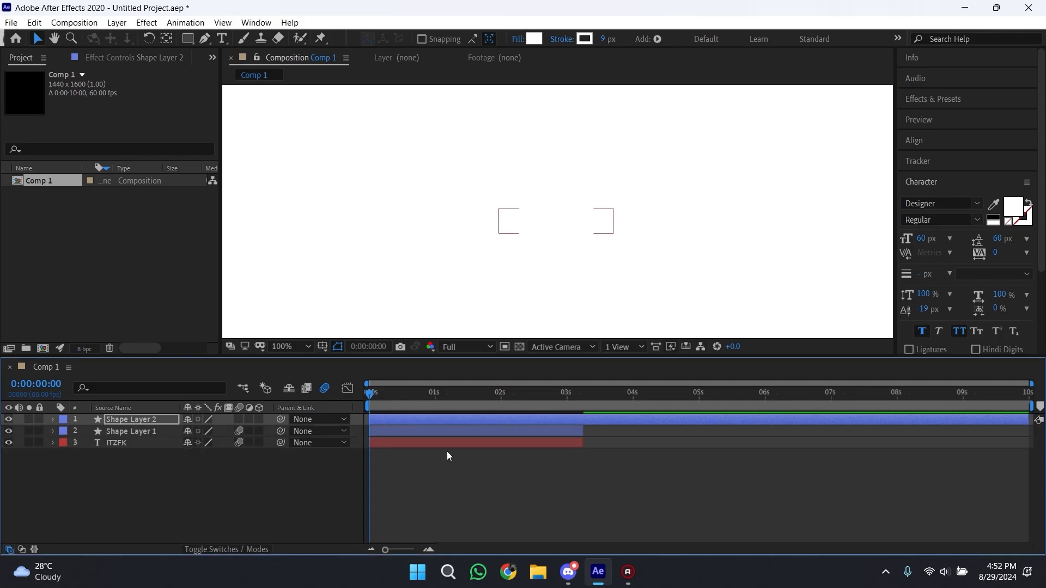
key("equal")
left_click_drag(389, 397, 492, 396)
left_click(466, 430)
key("u")
scroll(462, 414, "up", 1)
key("u")
left_click(521, 418)
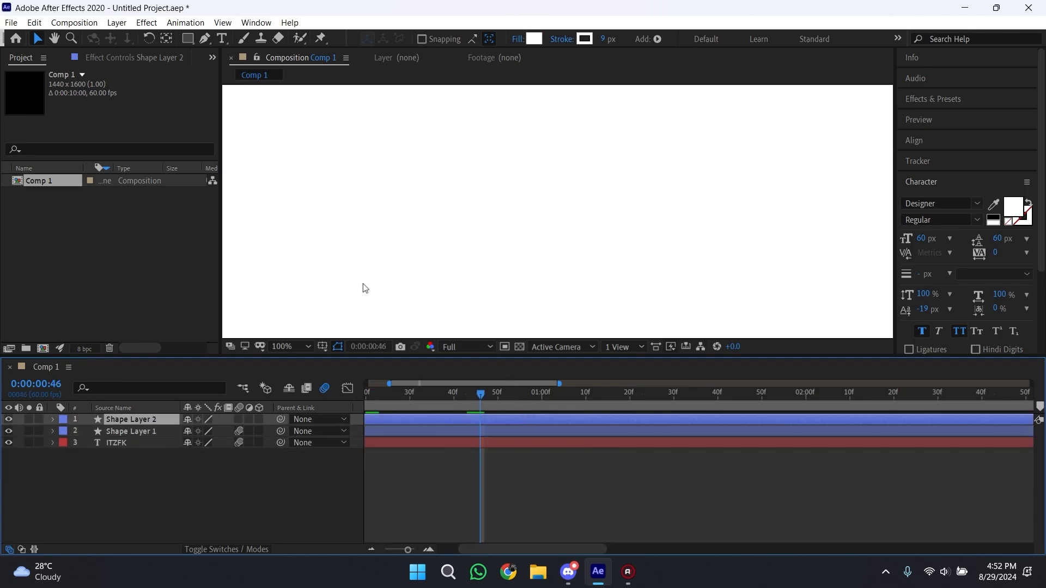
left_click_drag(331, 270, 636, 281)
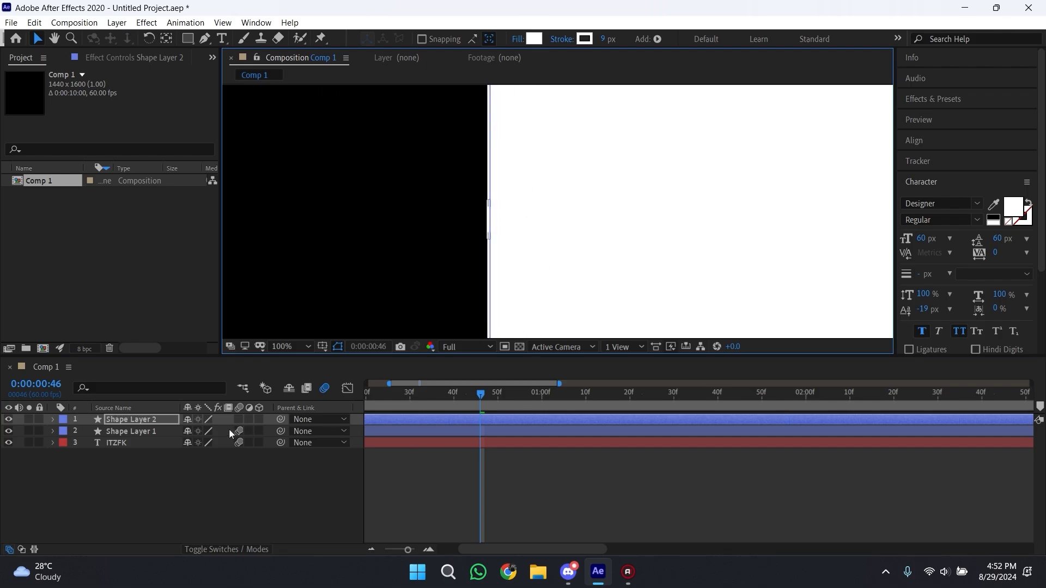
- Place the rectangle layer beneath the line's layer, parented to it, and set the ITZFK track matte to Alpha Inverted Matte "Shape Layer 2", previewing the reveal
mouse_move(155, 421)
left_mouse_down()
mouse_move(156, 438)
mouse_move(159, 423)
left_mouse_up()
key("F4")
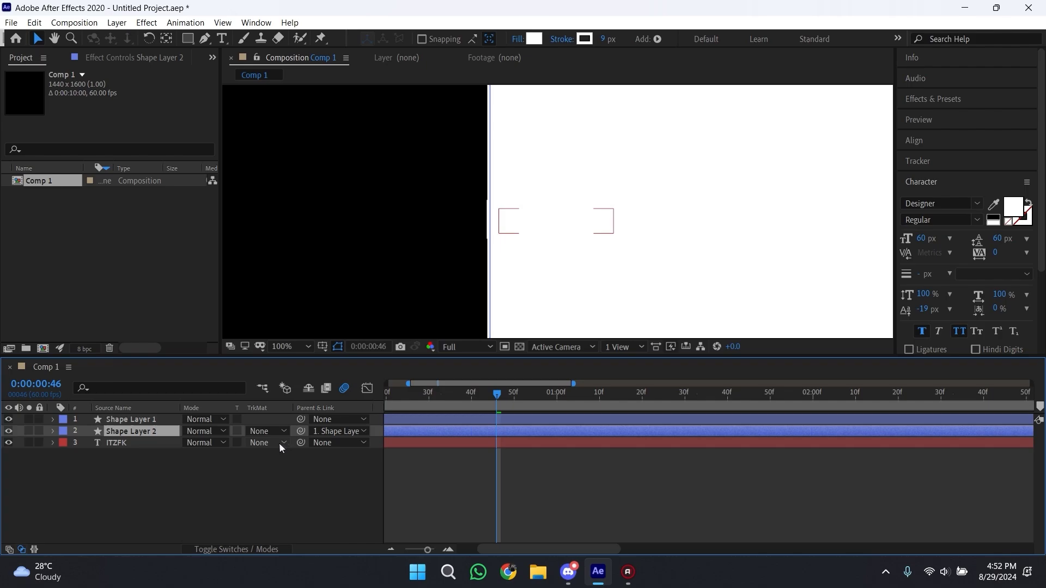
left_click(269, 442)
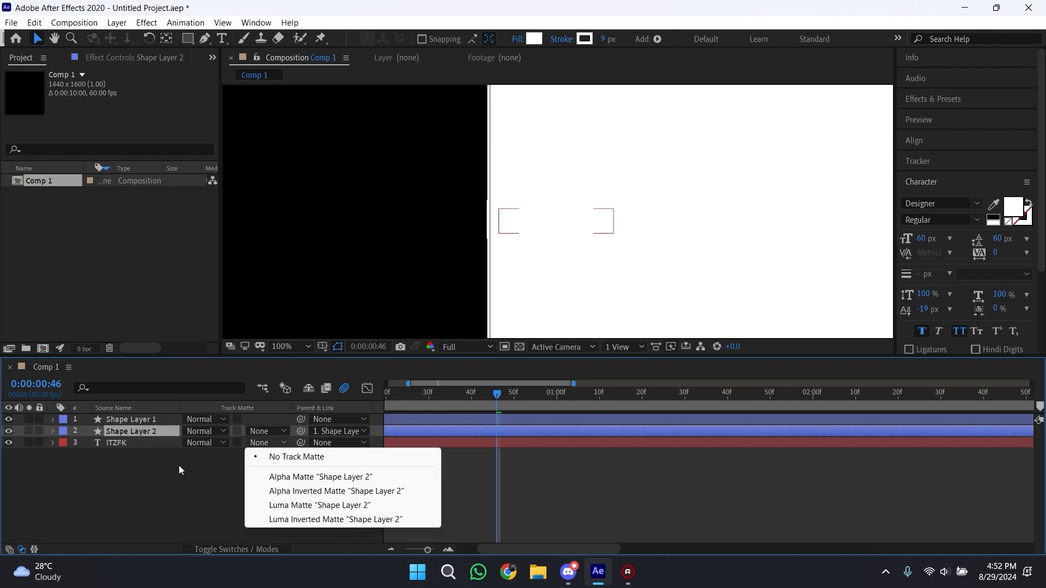
left_click(180, 470)
left_click(274, 445)
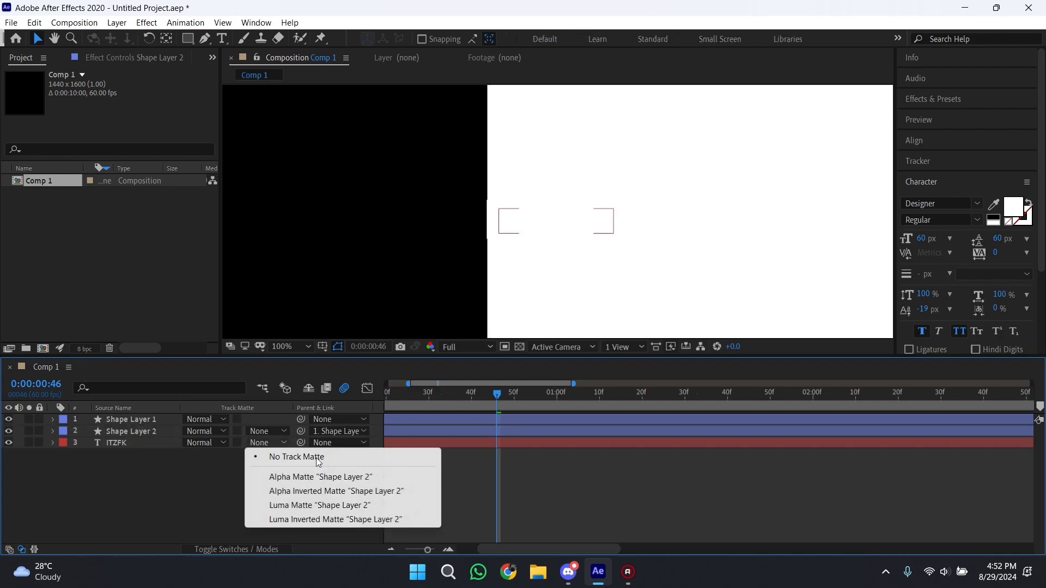
left_click(327, 492)
key("minus")
key("space")
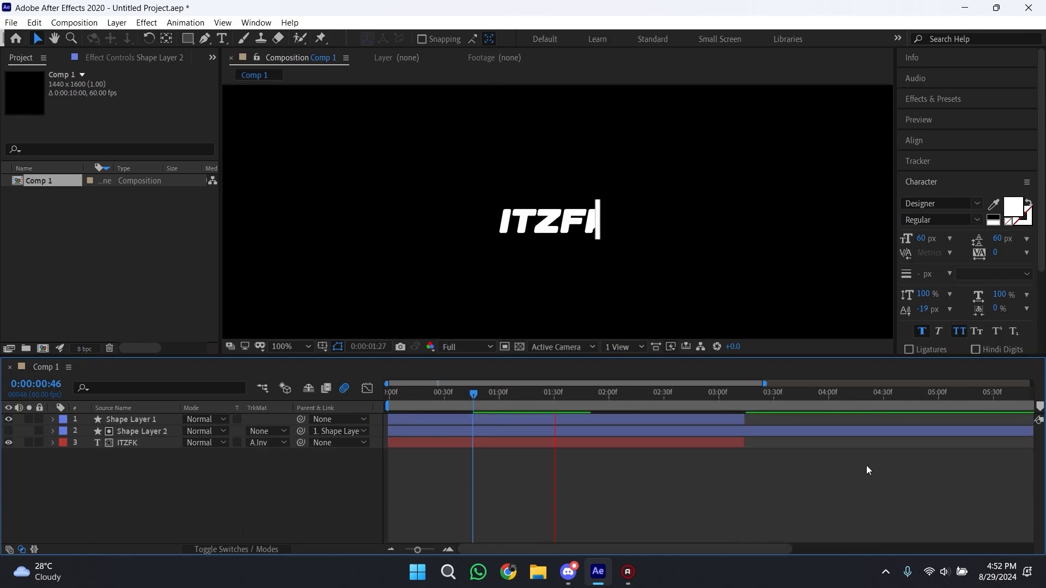
key("space")
- Split the rectangle matte layer at 0:00:03:15 and delete the part after the cut
key("equal")
key("equal")
key("equal")
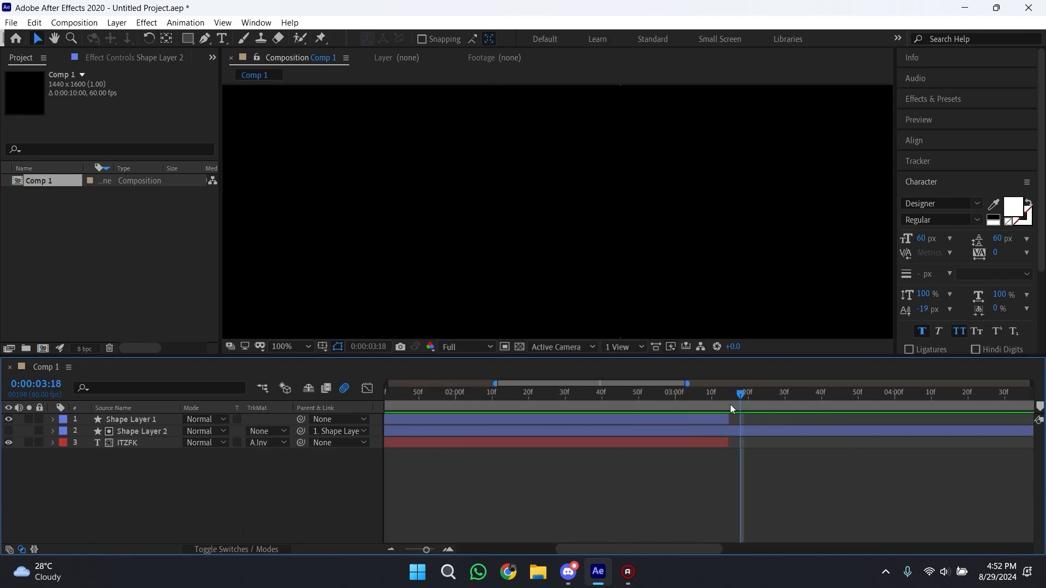
left_click_drag(726, 403, 699, 408)
left_click_drag(700, 409, 692, 410)
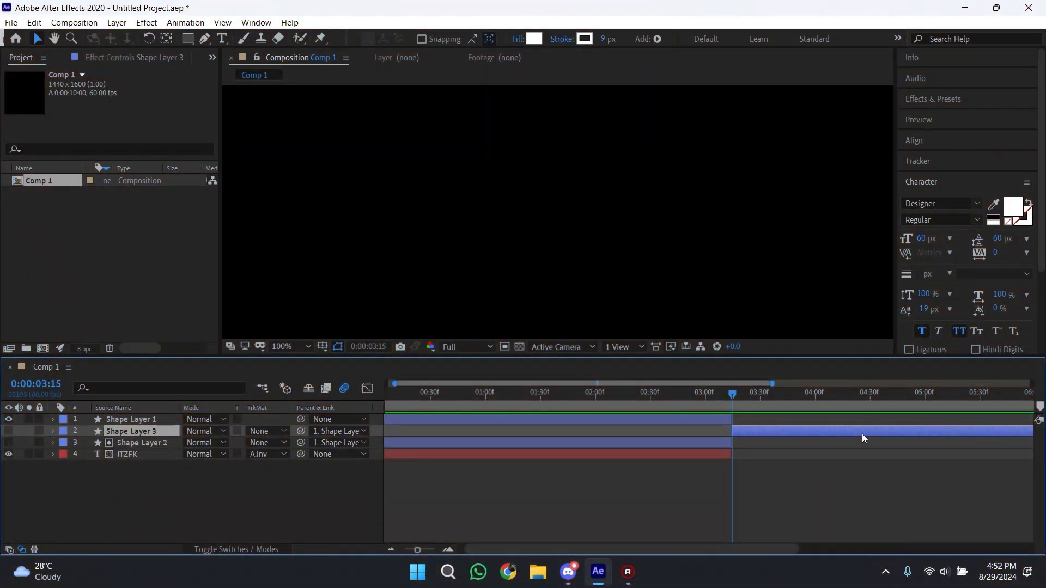
key("Delete")
- Duplicate the ITZFK text layer together with the line and rectangle matte layers
scroll(722, 477, "down", 5)
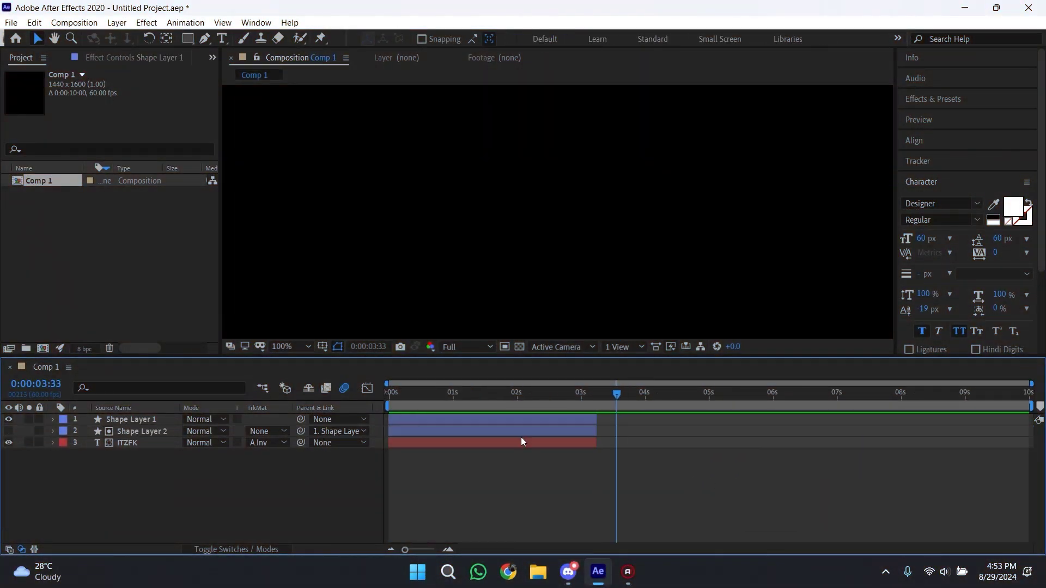
left_click(522, 441)
left_click(524, 432, "ctrl")
left_click(554, 419, "ctrl")
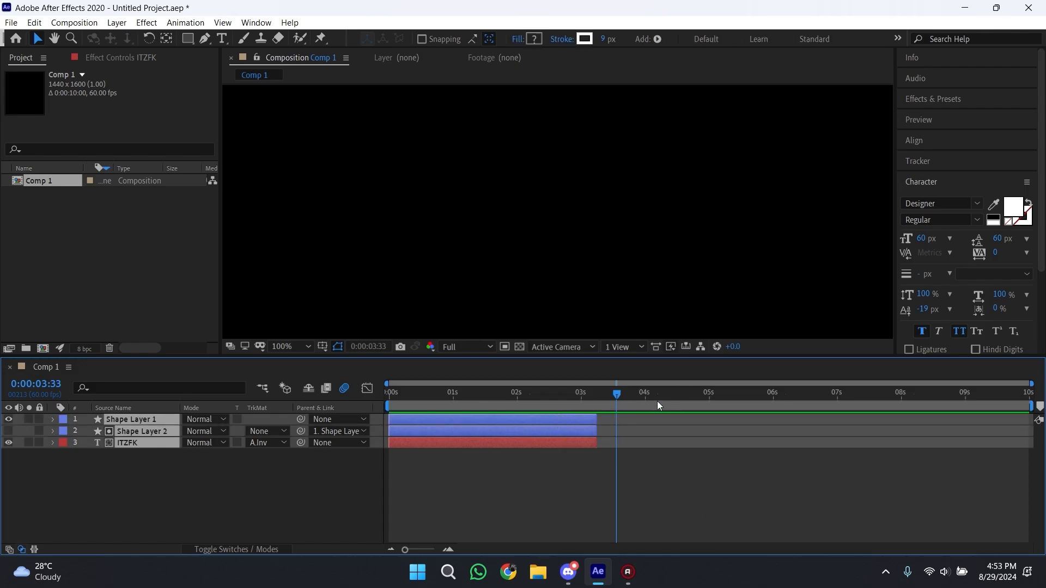
key("ctrl+d")
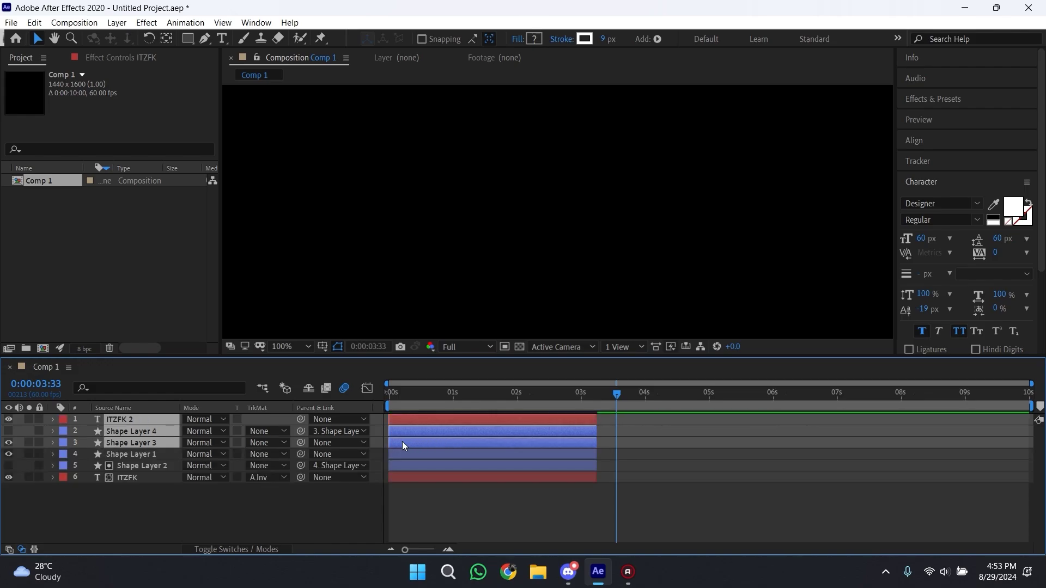
- Move the duplicated text, line and matte layers along the timeline so they start at 0:00:03:15, where the original layers end
left_click_drag(402, 441, 607, 441)
key("equal")
key("equal")
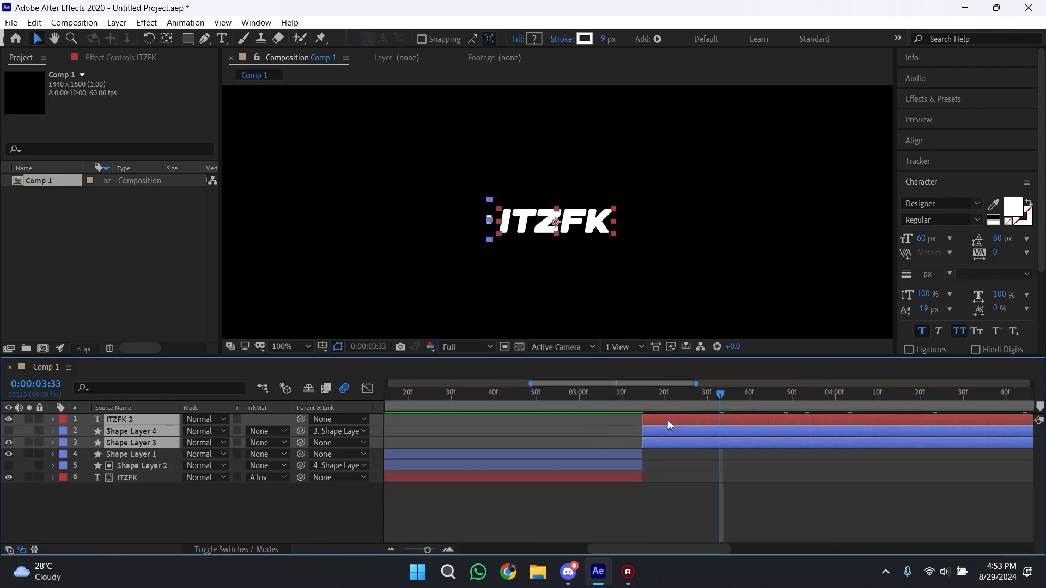
scroll(668, 421, "down", 1)
left_click(695, 456)
left_click_drag(691, 395, 656, 395)
- Stack Shape Layer 3, Shape Layer 4 and ITZFK 2 in that order, set ITZFK 2's track matte to Alpha Matte "Shape Layer 4", and preview
left_click(669, 417)
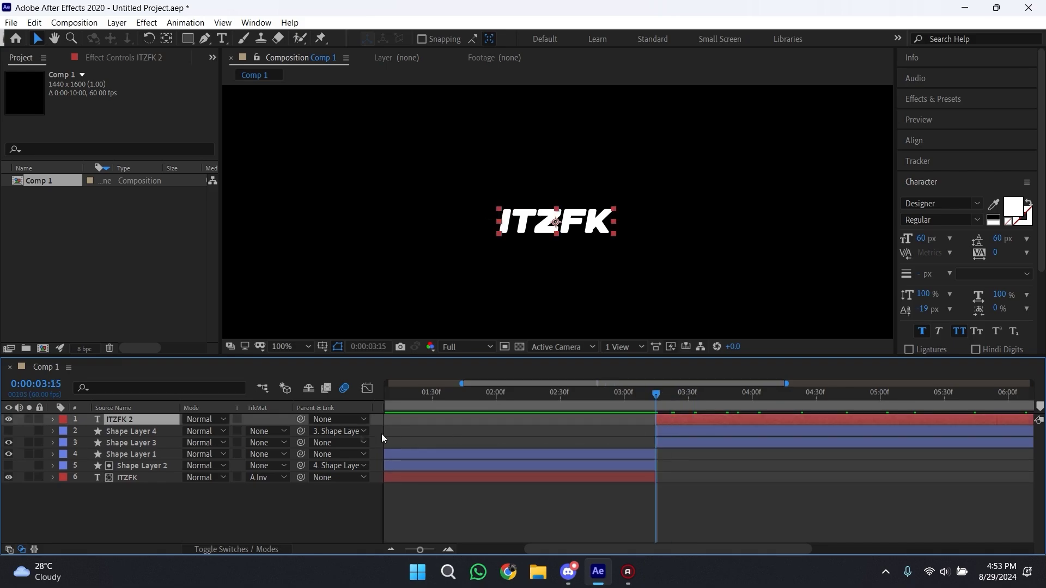
mouse_move(163, 421)
left_mouse_down()
mouse_move(159, 446)
mouse_move(162, 431)
left_mouse_up()
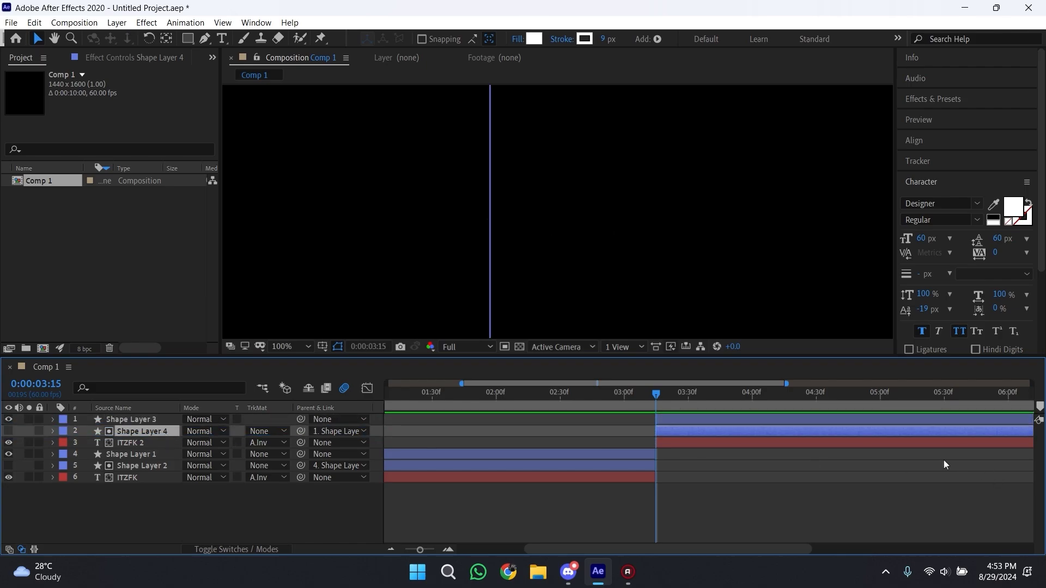
left_click(671, 430)
left_click(281, 442)
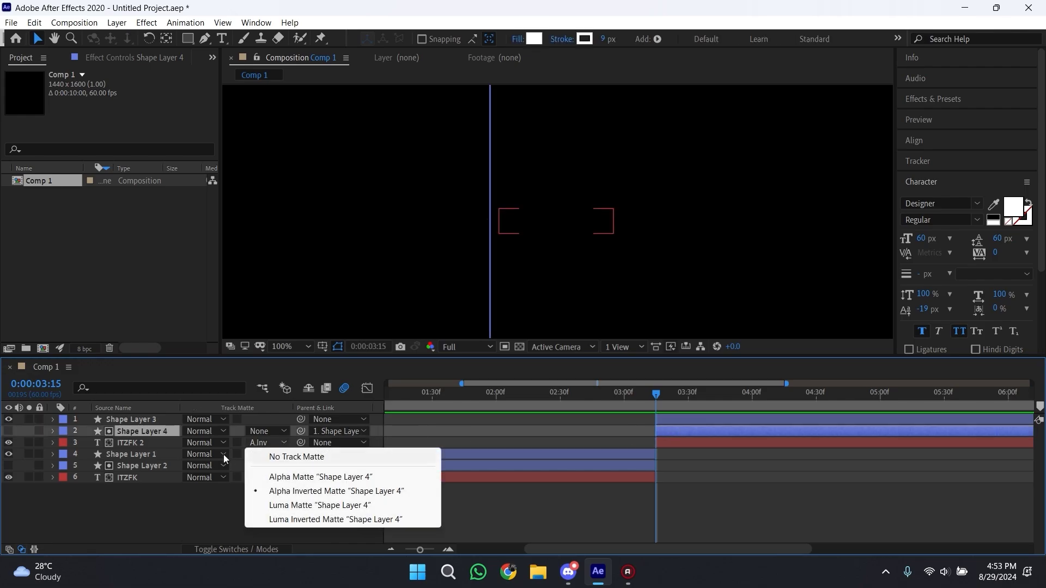
left_click(333, 478)
key("minus")
left_click_drag(595, 406, 385, 425)
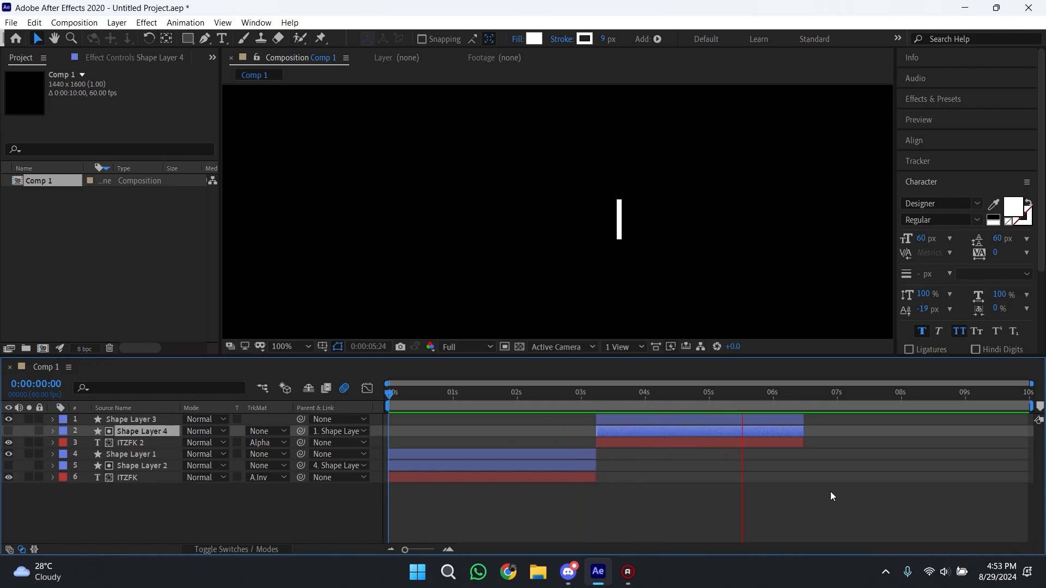
- Find where the duplicated layers end on the timeline and set the composition duration to 0:00:06:30
left_click(813, 393)
key("equal")
key("equal")
left_click_drag(812, 393, 781, 407)
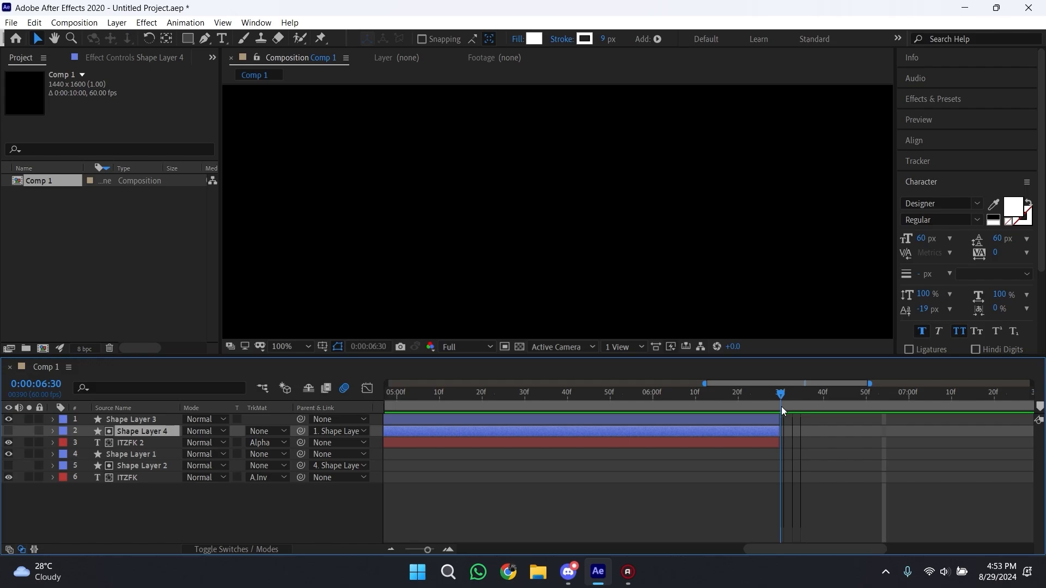
key("minus")
key("minus")
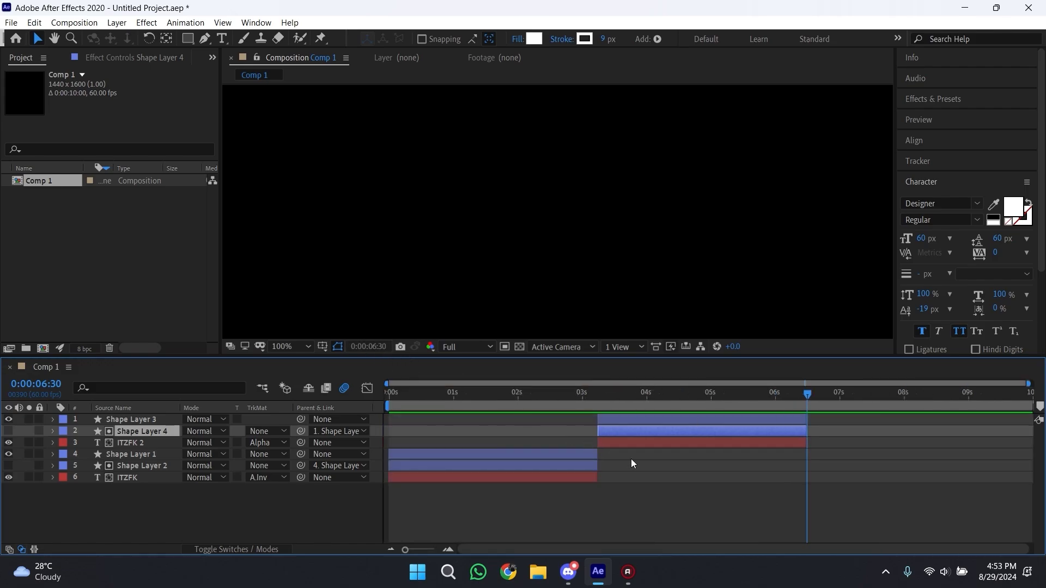
key("ctrl+k")
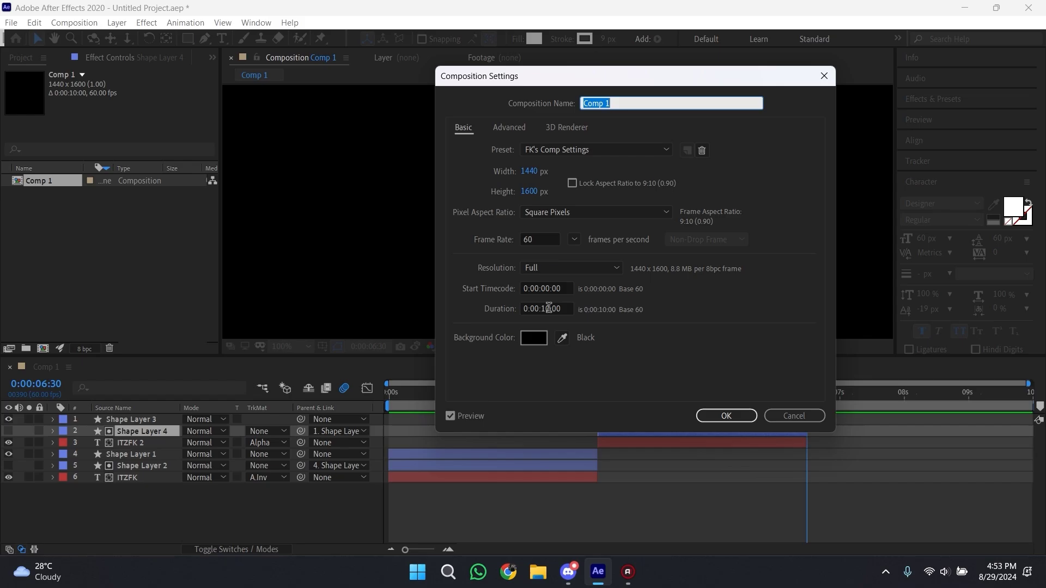
left_click(549, 308)
type("630")
key("Return")
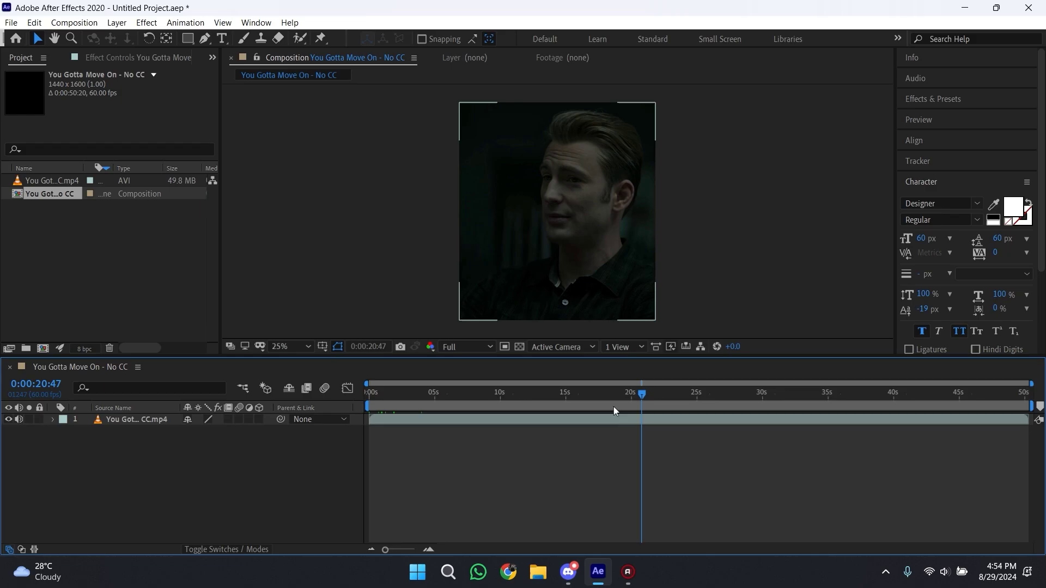
- Return the You Gotta Move On - No CC composition to its start and import Itzfk line Wm 3.aep from Documents > Adobe > After Effects 2020
left_click_drag(614, 410, 337, 415)
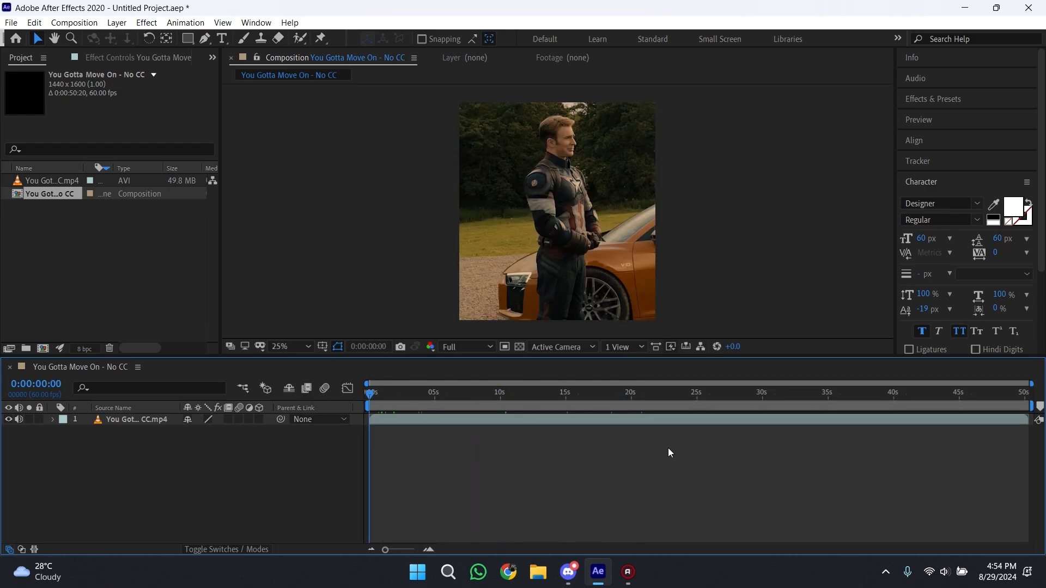
left_click(452, 417)
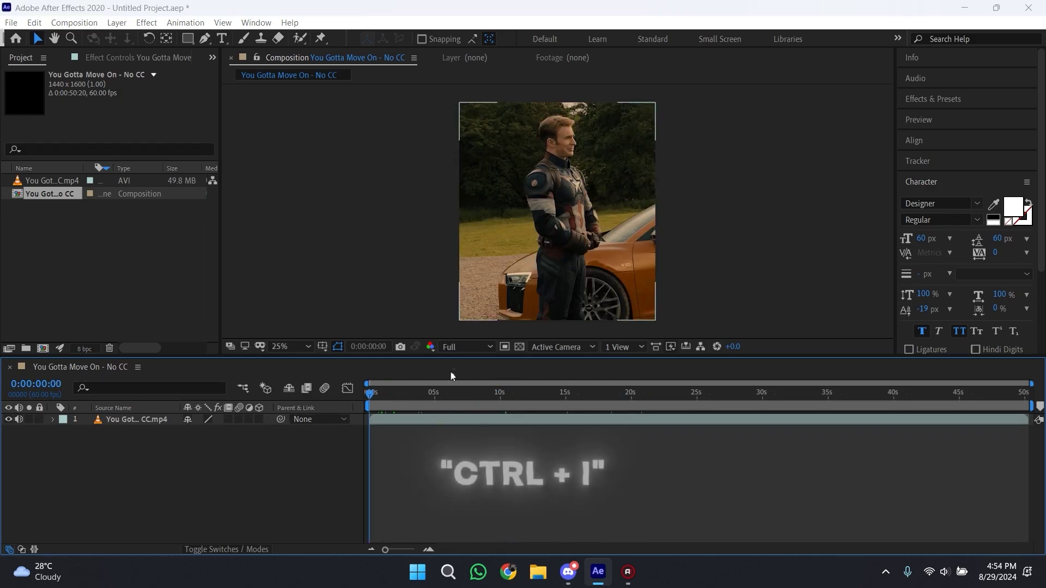
key("ctrl+i")
left_click(121, 215)
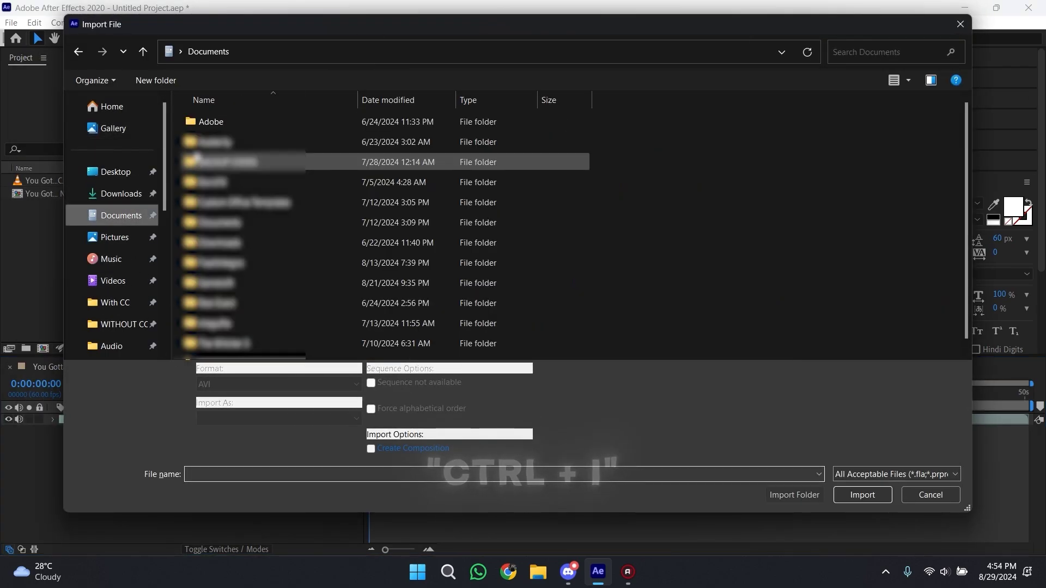
double_click(211, 122)
double_click(233, 161)
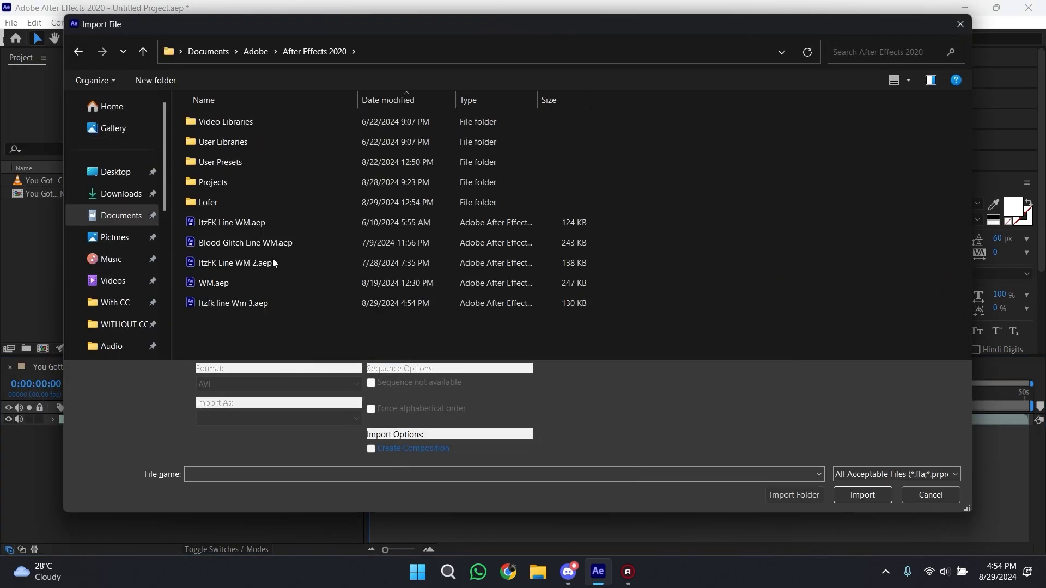
double_click(251, 303)
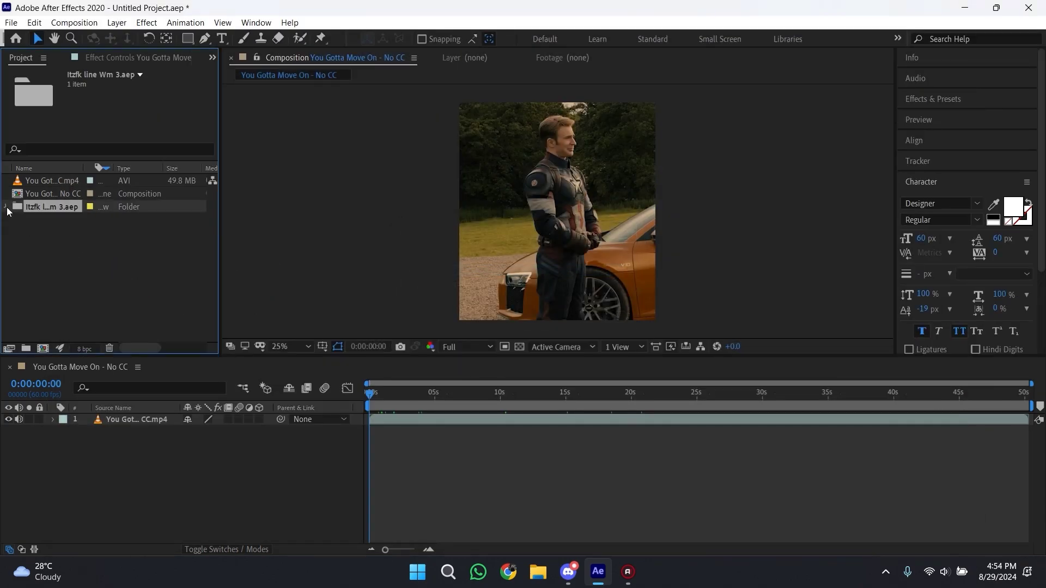
- Place Comp 1 from the imported project folder above the video layer near the start of the timeline, and preview it
left_click(7, 208)
left_click_drag(53, 221, 380, 406)
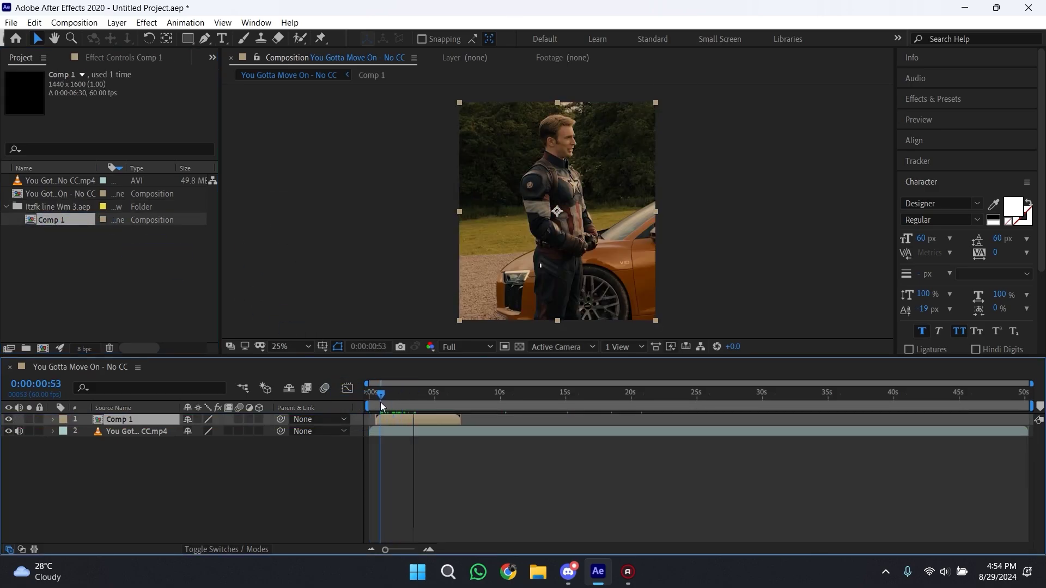
key("space")
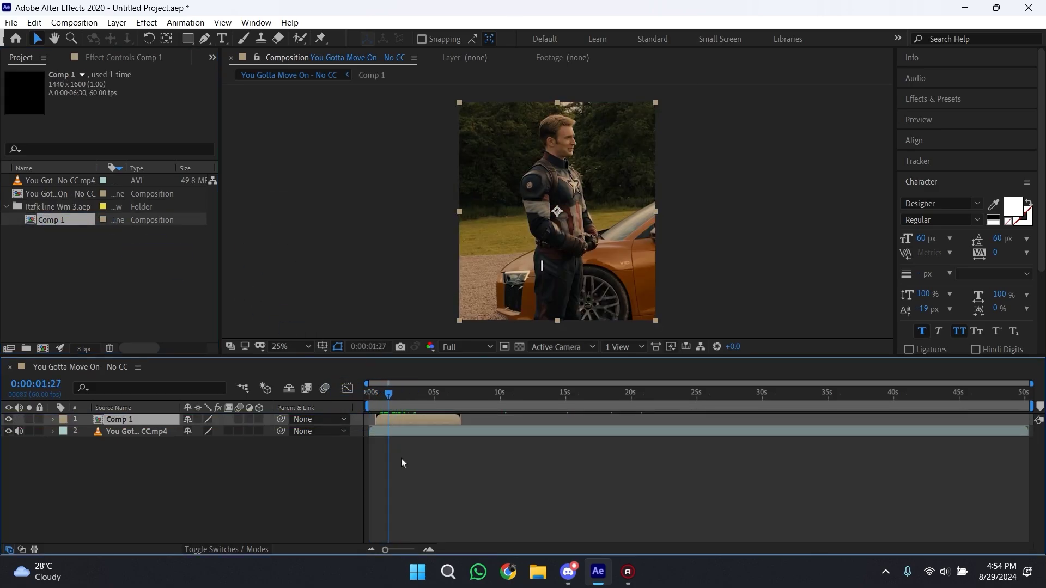
- Apply the Deep Glow effect to the Comp 1 layer
left_click(419, 421)
key("ctrl+space")
type("ee")
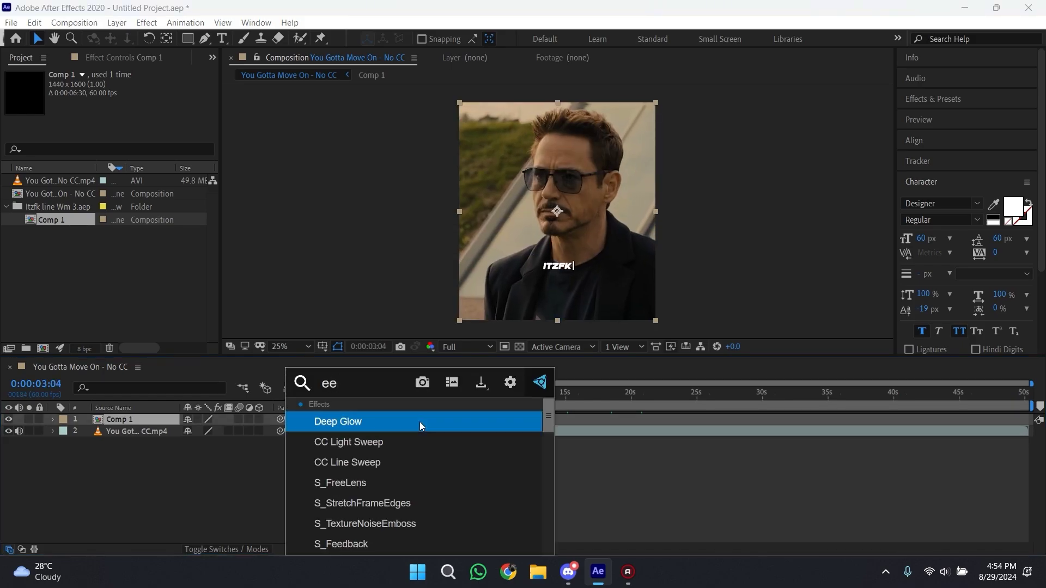
type("p")
left_click(420, 422)
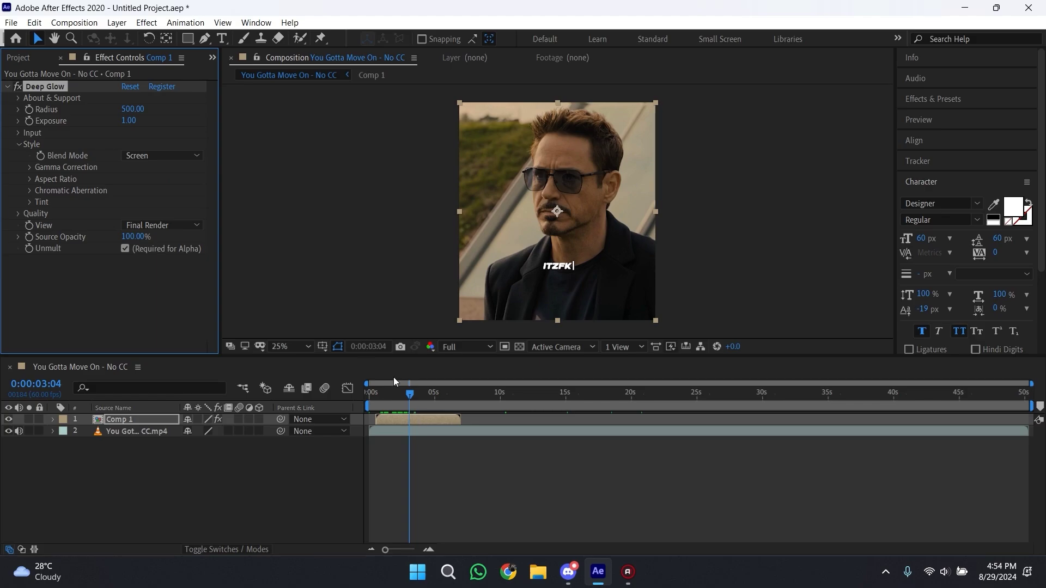
- Set Deep Glow's radius to 300 and exposure to 0.25, enter 100 in its Input settings, and collapse the effect
left_click(139, 109)
type("300")
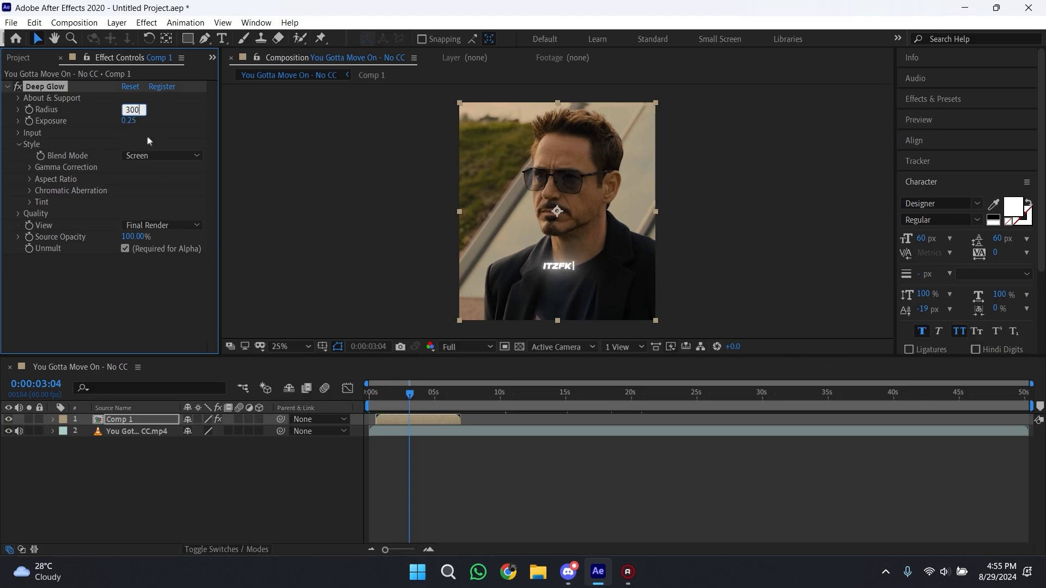
left_click(147, 140)
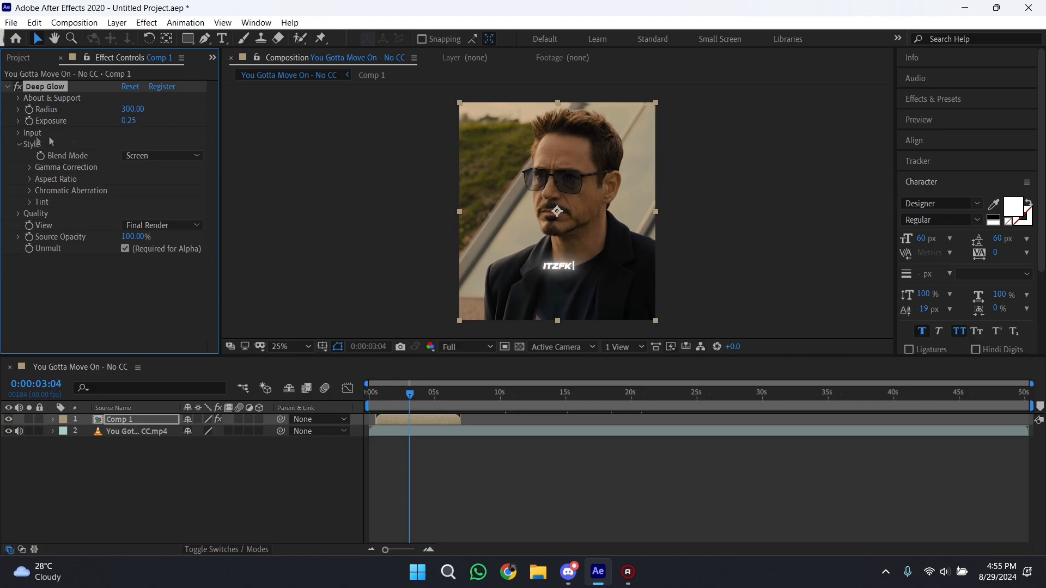
left_click(19, 134)
left_click(130, 156)
type("100.00")
left_click(7, 87)
left_click(20, 170)
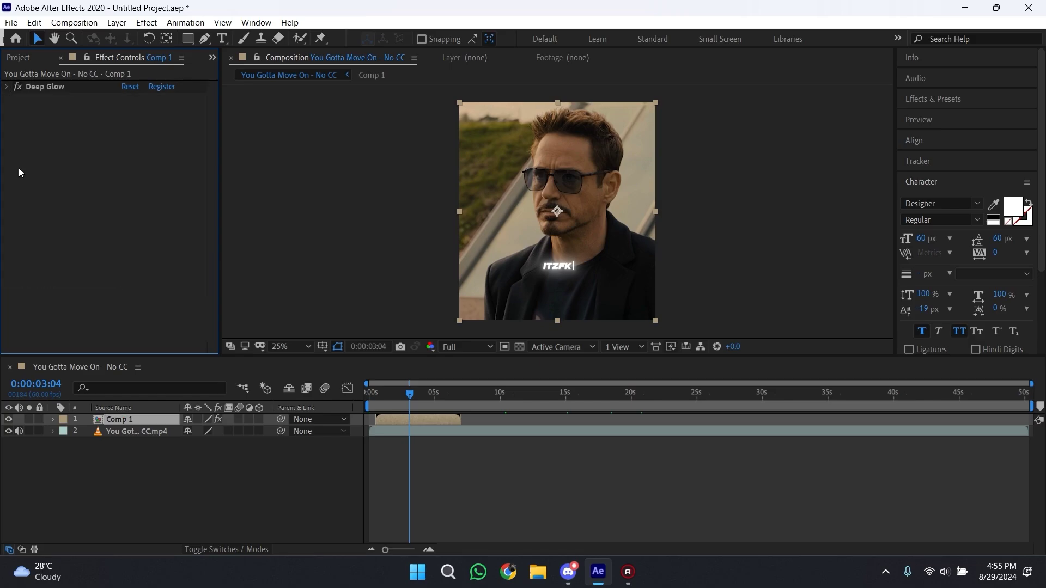
- Add a Drop Shadow with softness 25 to the Comp 1 layer and preview the watermark from 0:00:00:22
key("ctrl+space")
type("dr")
key("Return")
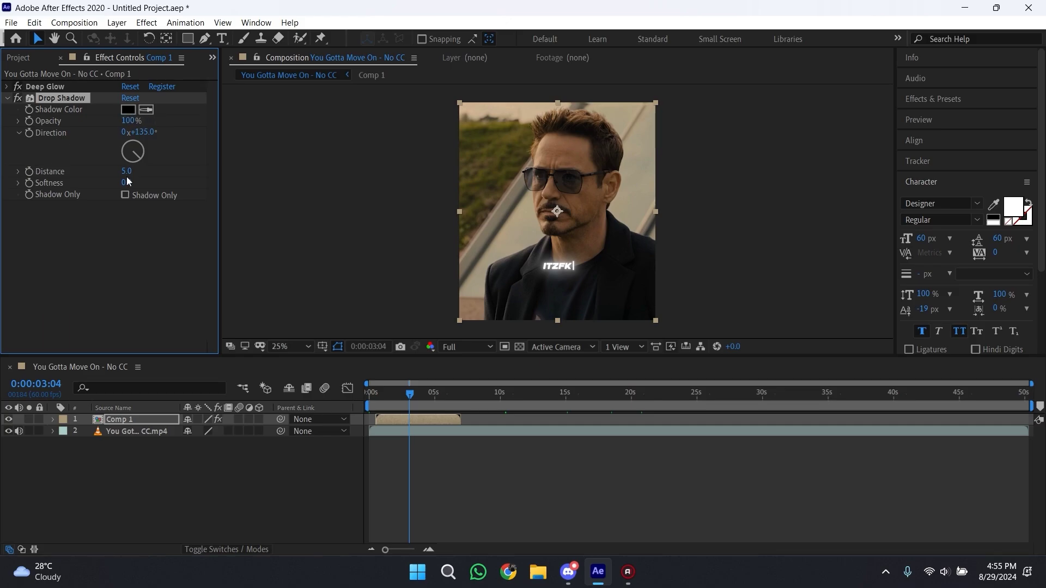
left_click(124, 185)
type("25")
key("Return")
left_click(126, 205)
left_click(7, 98)
left_click(371, 460)
left_click_drag(382, 396, 374, 421)
key("space")
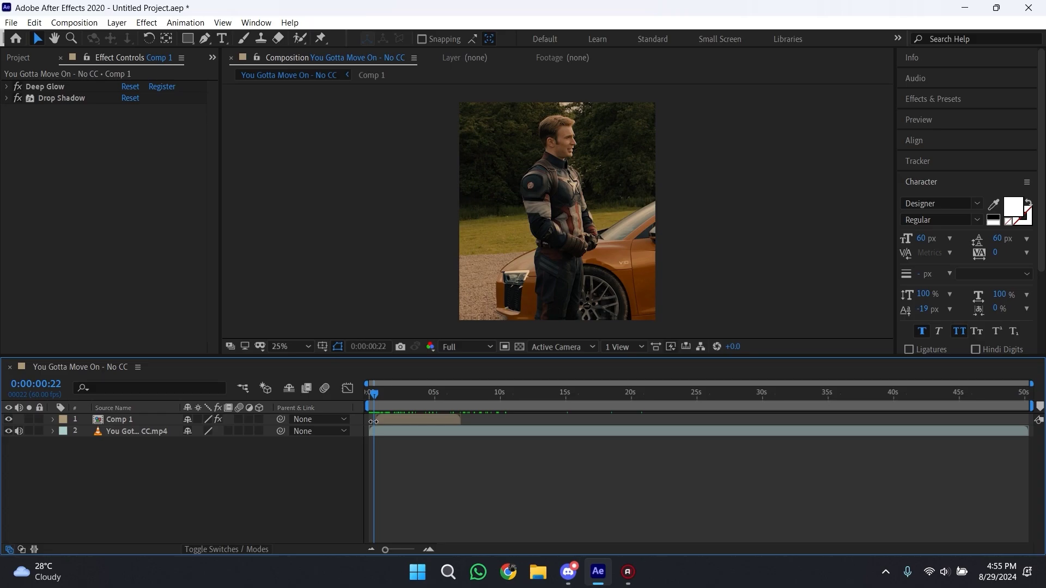